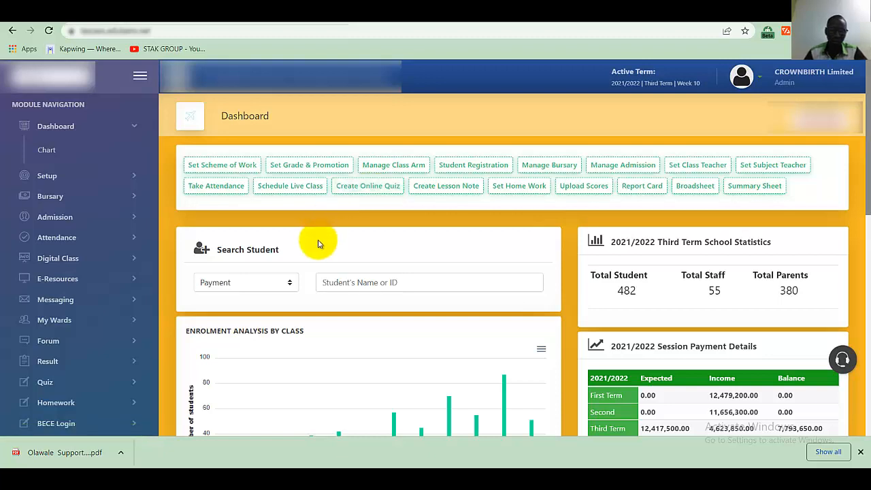
Open the Class Subject Manager from the Academics section of the setup modules.
{"action": "left_click", "coordinate": [98, 177]}
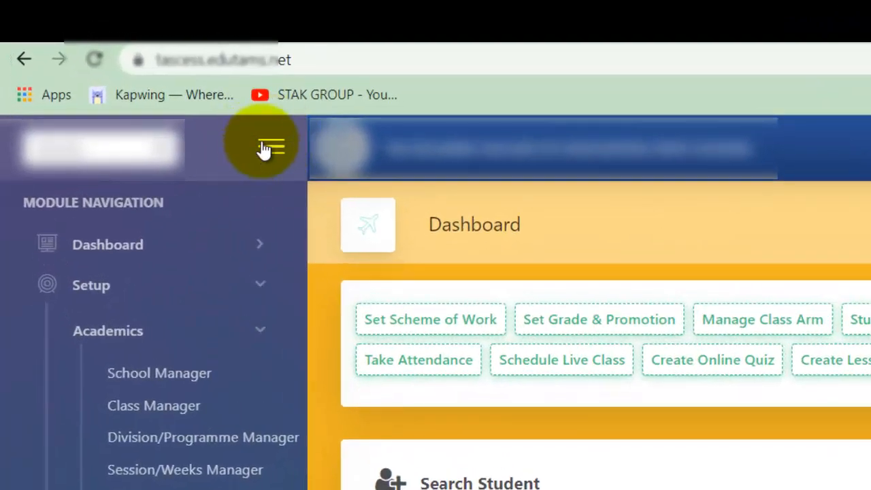
{"action": "left_click", "coordinate": [264, 150]}
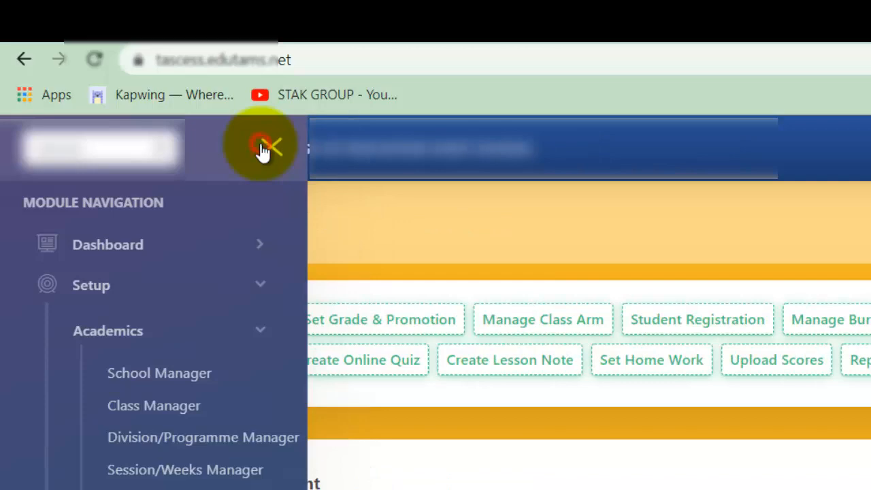
{"action": "left_click", "coordinate": [264, 150]}
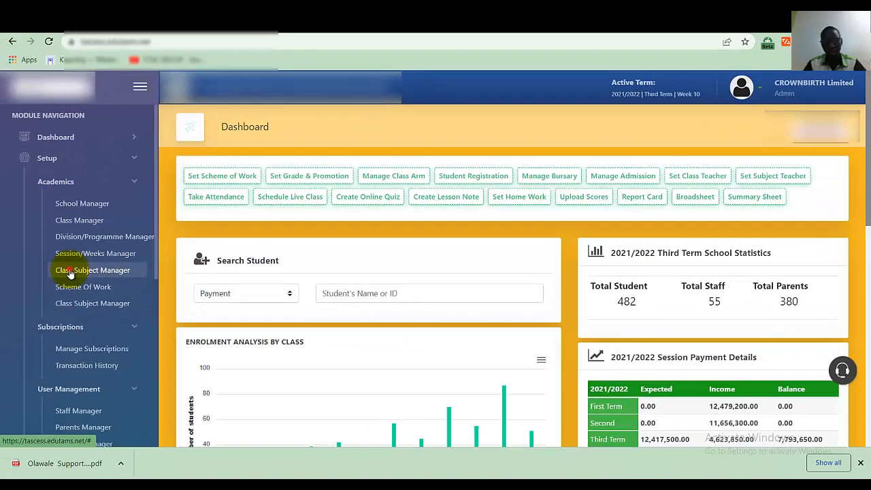
{"action": "left_click", "coordinate": [70, 272]}
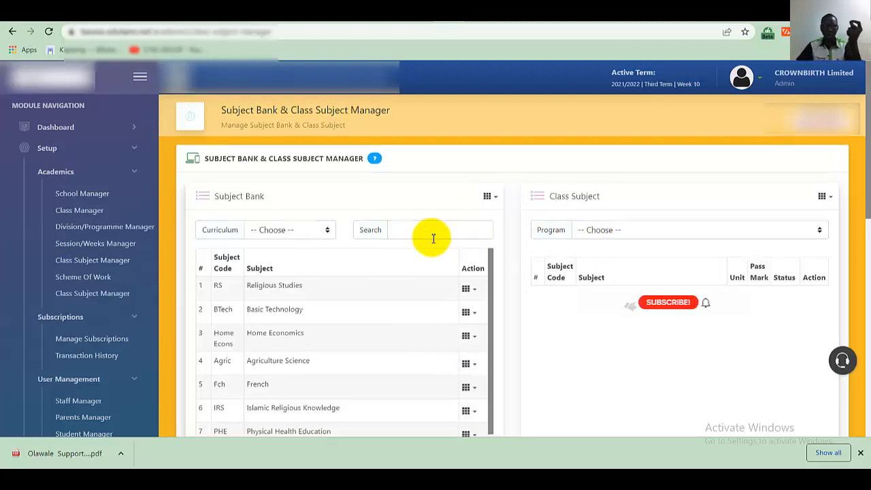
Fill in a new Subject Bank entry with the subject name English and the code ENG, and leave the form.
{"action": "scroll", "coordinate": [433, 239], "scroll_direction": "down", "scroll_amount": 1}
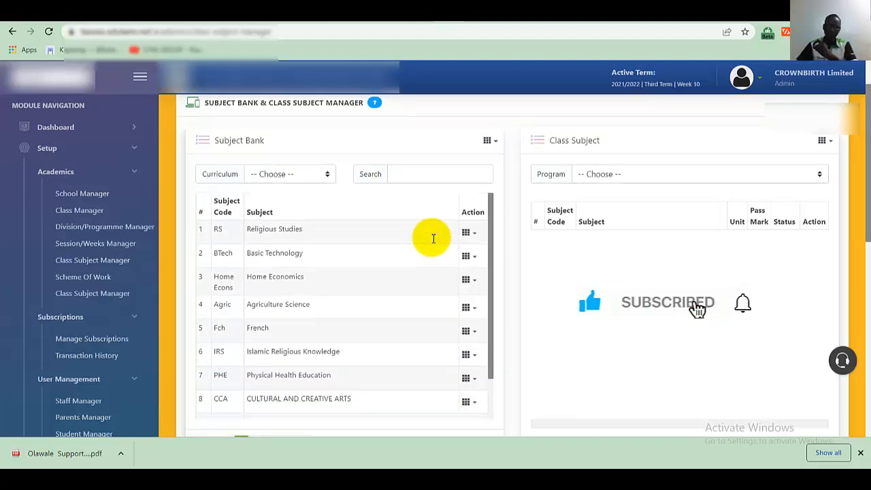
{"action": "scroll", "coordinate": [431, 237], "scroll_direction": "down", "scroll_amount": 2}
{"action": "scroll", "coordinate": [399, 300], "scroll_direction": "up", "scroll_amount": 1}
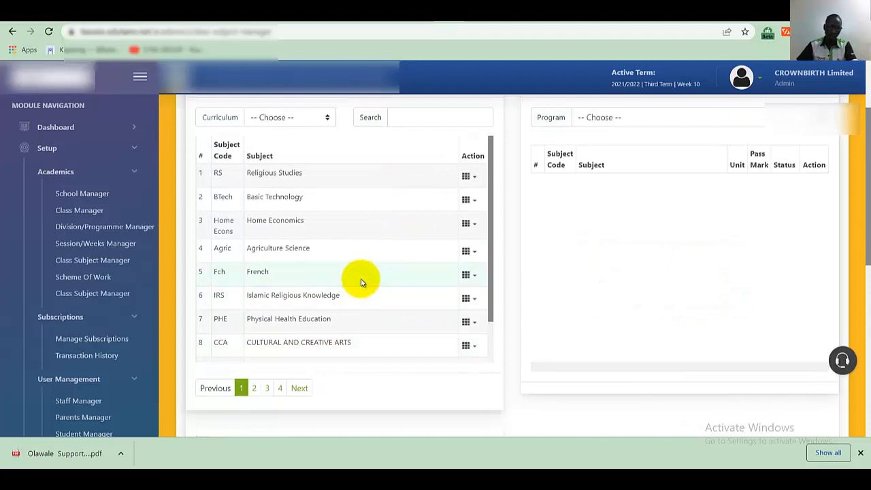
{"action": "scroll", "coordinate": [361, 282], "scroll_direction": "down", "scroll_amount": 2}
{"action": "scroll", "coordinate": [361, 278], "scroll_direction": "up", "scroll_amount": 3}
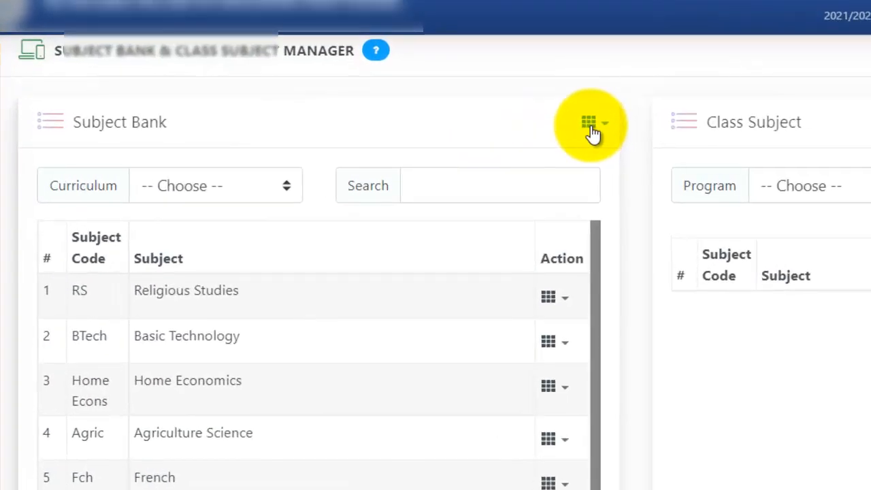
{"action": "left_click", "coordinate": [591, 130]}
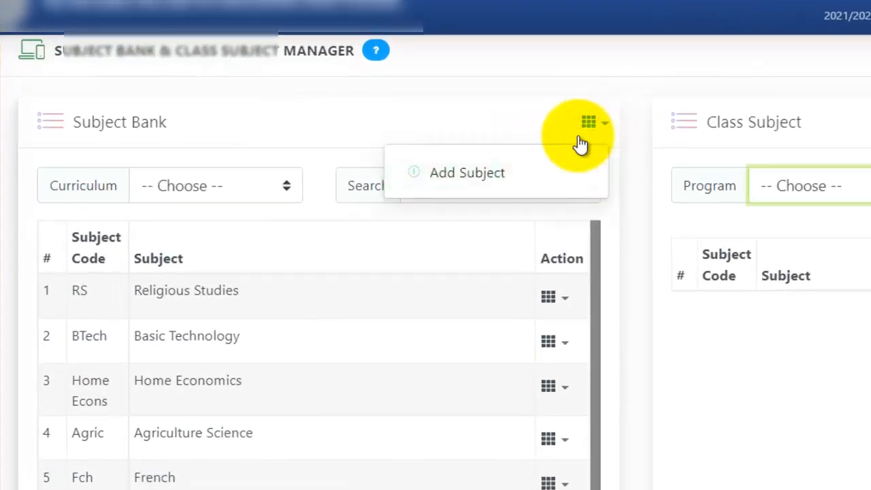
{"action": "left_click", "coordinate": [486, 181]}
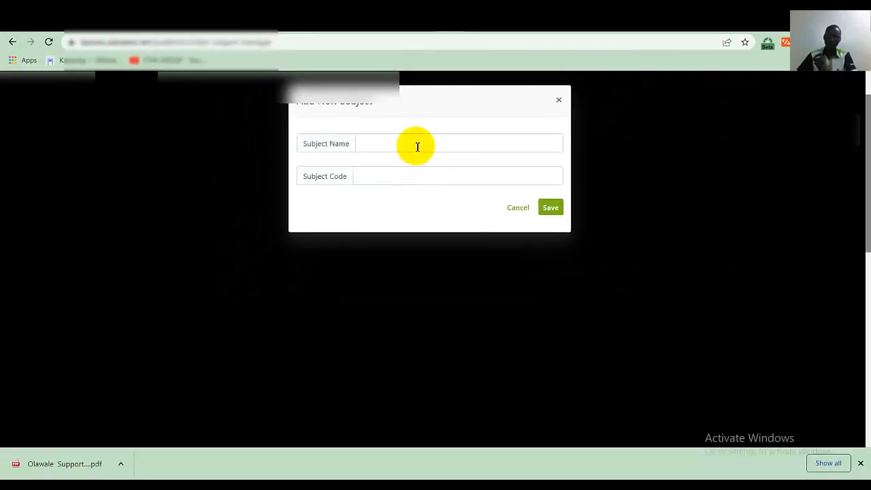
{"action": "left_click", "coordinate": [419, 143]}
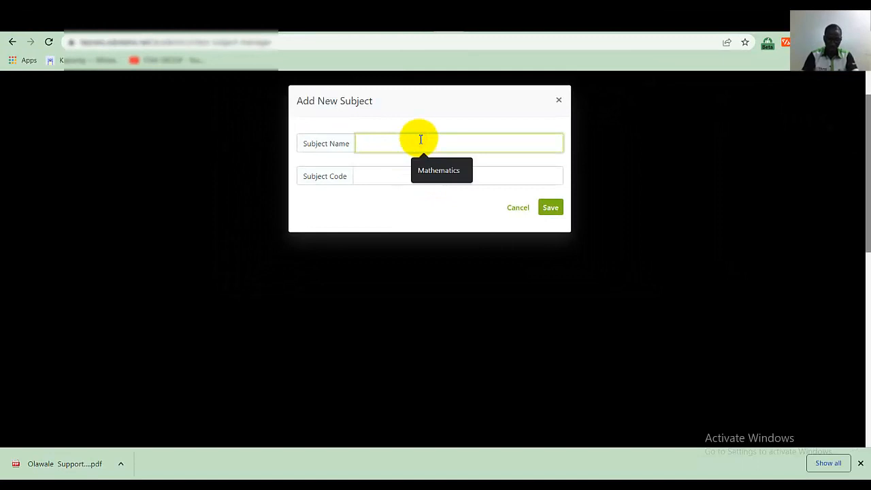
{"action": "type", "text": "English"}
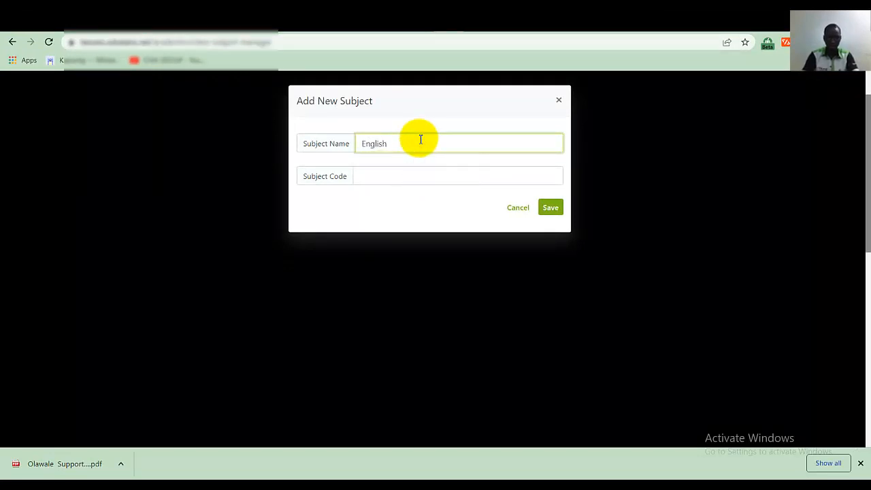
{"action": "left_click", "coordinate": [402, 176]}
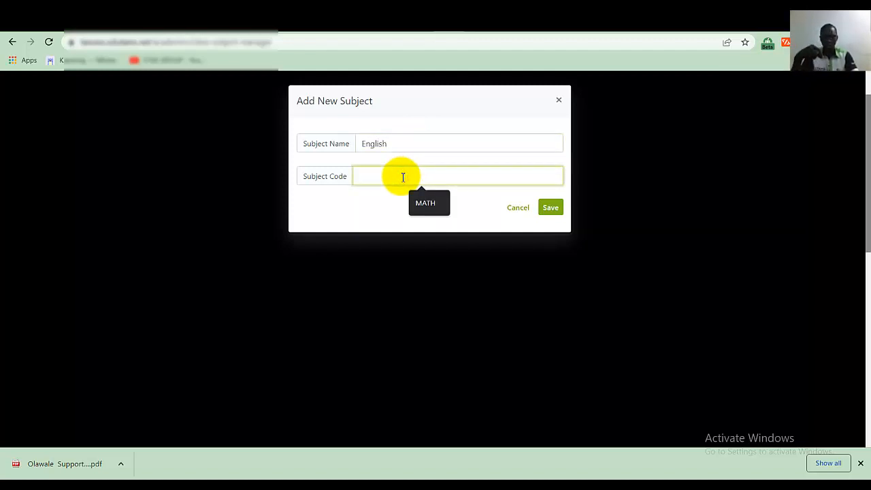
{"action": "type", "text": "ENG"}
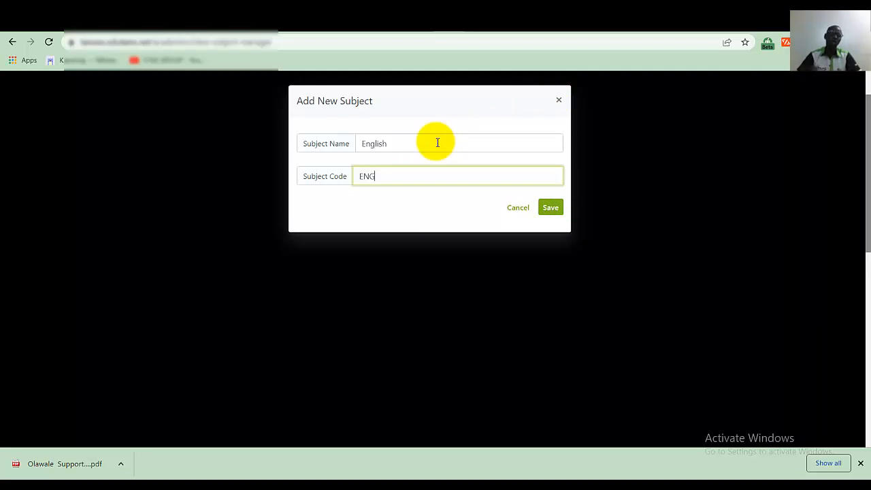
{"action": "left_click", "coordinate": [622, 181]}
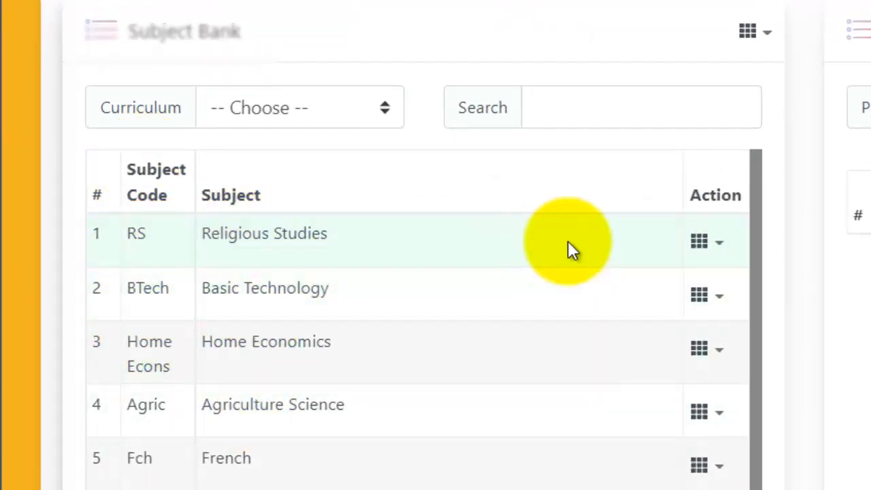
View the edit form of the Religious Studies subject in the Subject Bank and close it.
{"action": "left_click", "coordinate": [713, 242]}
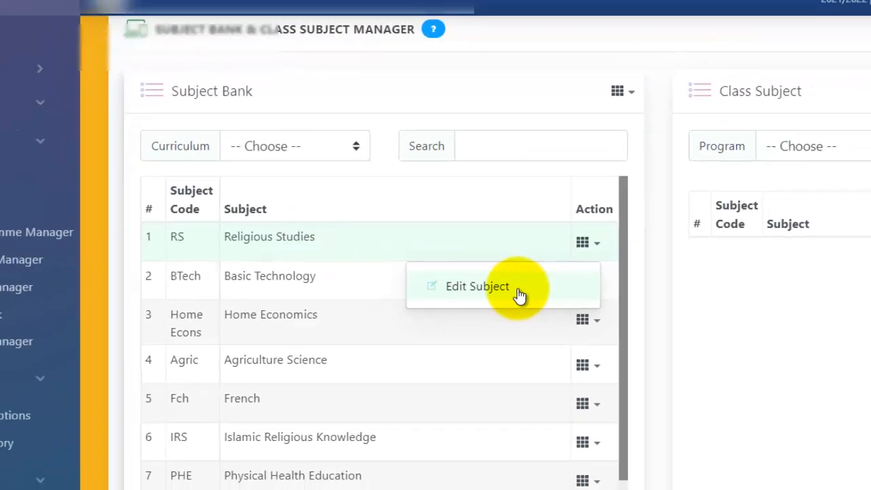
{"action": "left_click", "coordinate": [612, 313]}
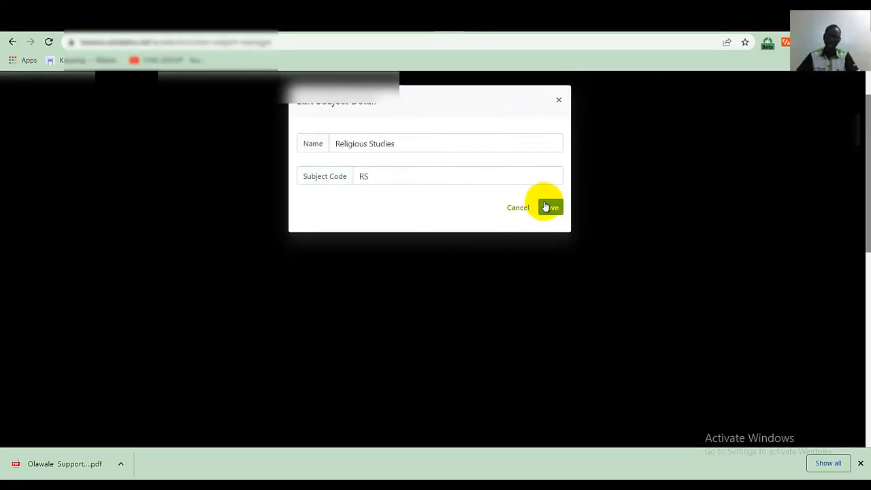
{"action": "left_click", "coordinate": [558, 100]}
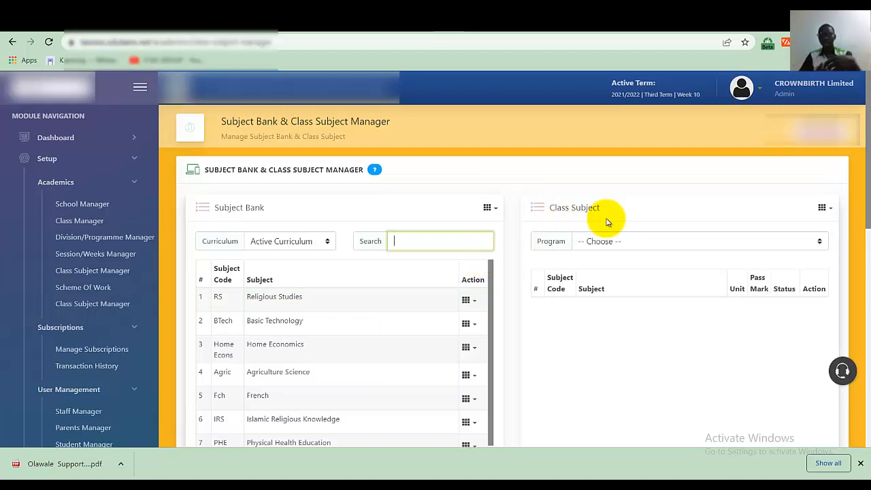
Select the Nursery program in the Class Subject section to load its subjects.
{"action": "left_click", "coordinate": [589, 250]}
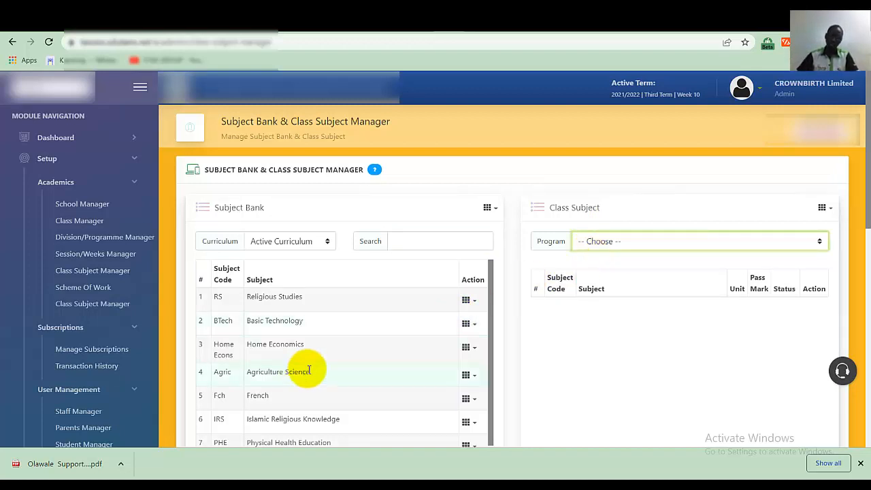
{"action": "left_click", "coordinate": [614, 241]}
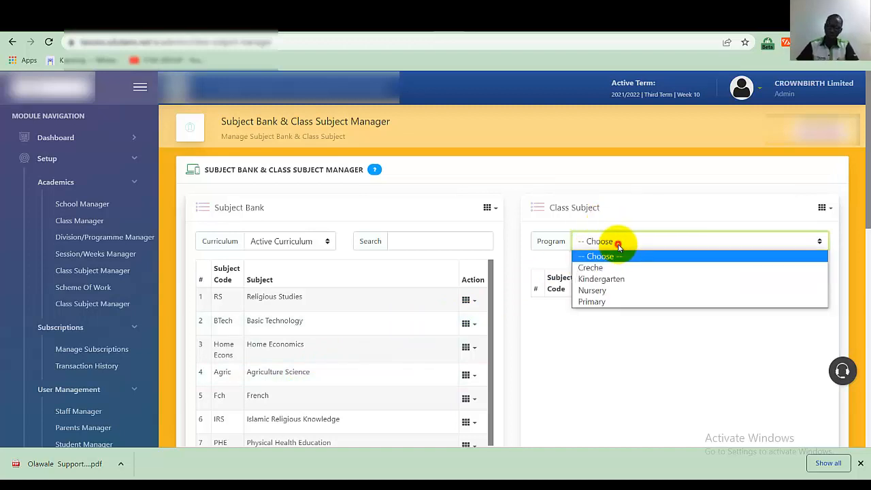
{"action": "left_click", "coordinate": [618, 291]}
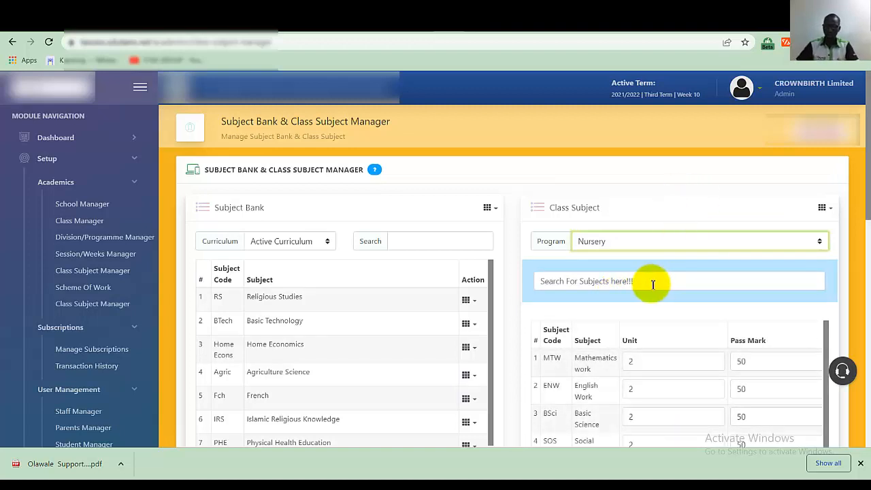
{"action": "left_click", "coordinate": [516, 232]}
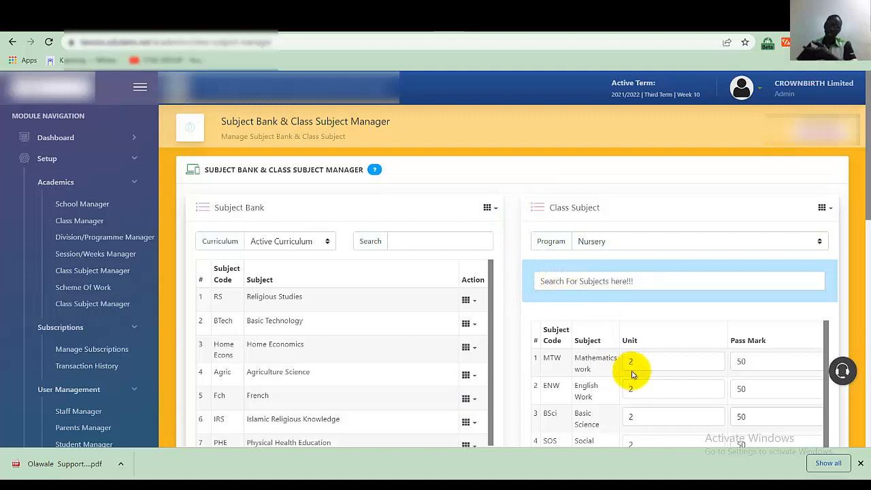
Examine the Nursery program's class subjects with their units and pass marks.
{"action": "scroll", "coordinate": [633, 369], "scroll_direction": "down", "scroll_amount": 8}
{"action": "scroll", "coordinate": [619, 320], "scroll_direction": "up", "scroll_amount": 5}
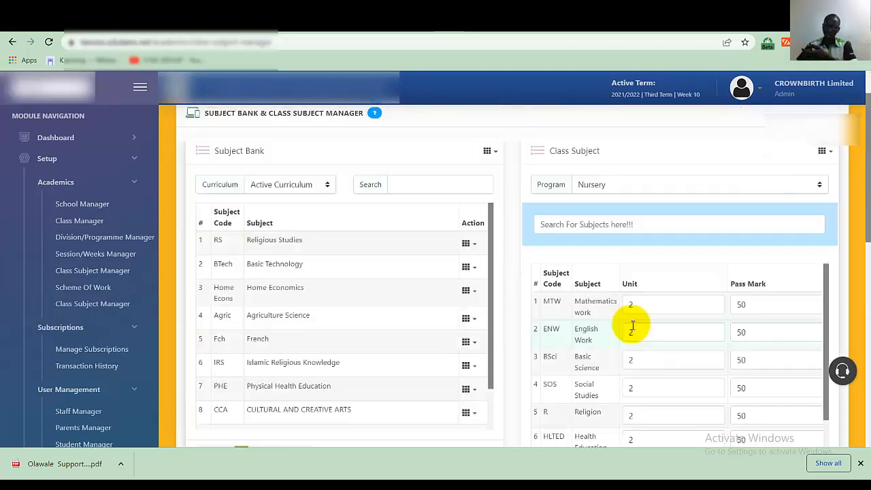
{"action": "scroll", "coordinate": [631, 299], "scroll_direction": "down", "scroll_amount": 5}
{"action": "scroll", "coordinate": [643, 352], "scroll_direction": "down", "scroll_amount": 1}
{"action": "scroll", "coordinate": [651, 286], "scroll_direction": "up", "scroll_amount": 3}
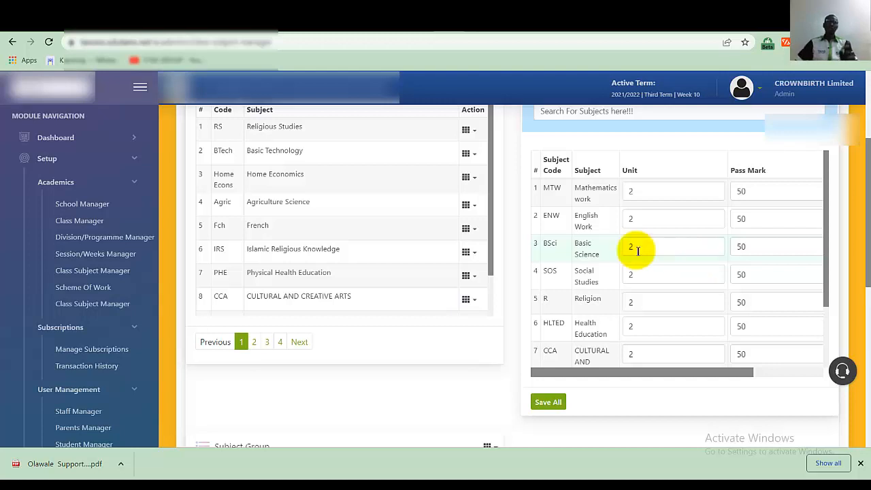
{"action": "scroll", "coordinate": [306, 208], "scroll_direction": "up", "scroll_amount": 3}
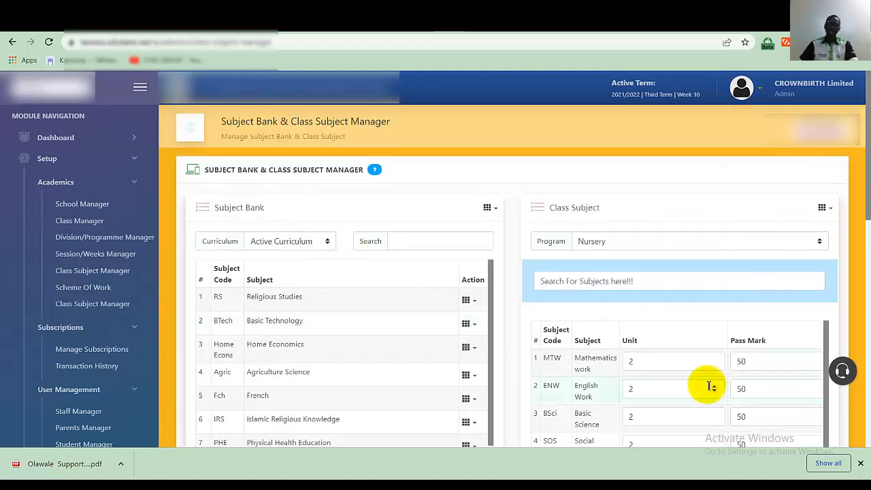
{"action": "scroll", "coordinate": [690, 356], "scroll_direction": "down", "scroll_amount": 3}
{"action": "scroll", "coordinate": [689, 366], "scroll_direction": "up", "scroll_amount": 3}
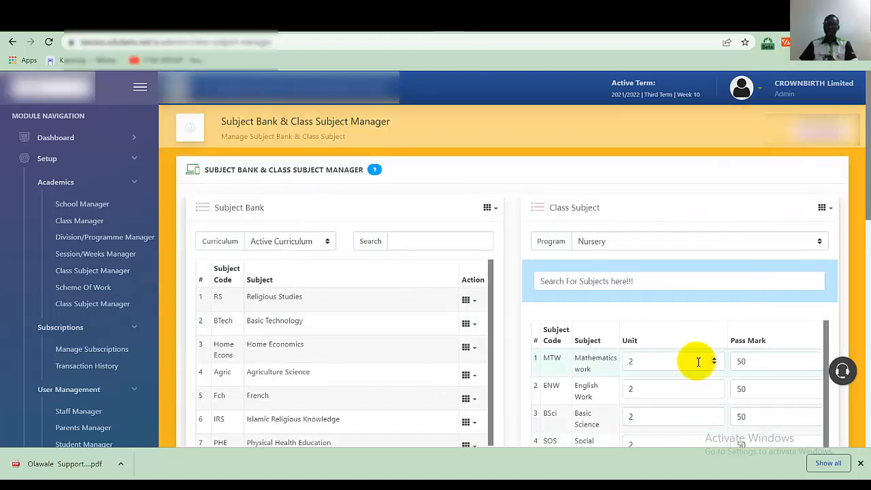
Check the unit of the Mathematics work subject and save all Nursery class subjects.
{"action": "left_click", "coordinate": [694, 360]}
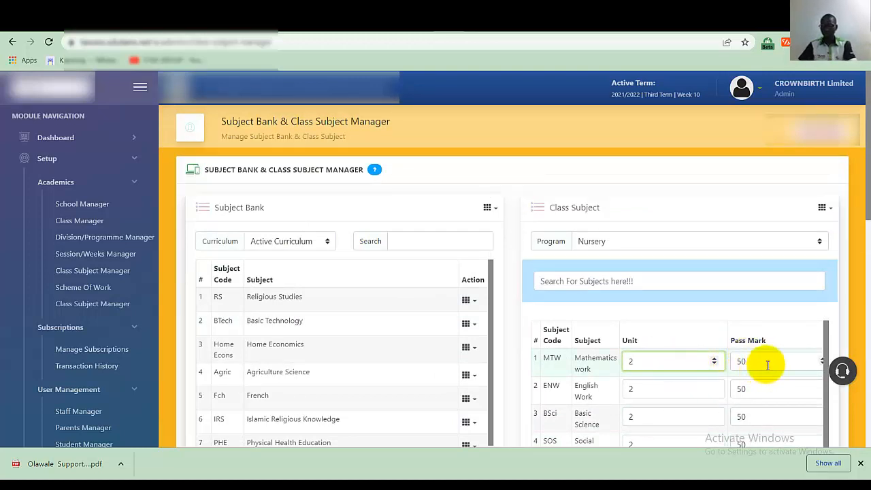
{"action": "scroll", "coordinate": [735, 331], "scroll_direction": "down", "scroll_amount": 5}
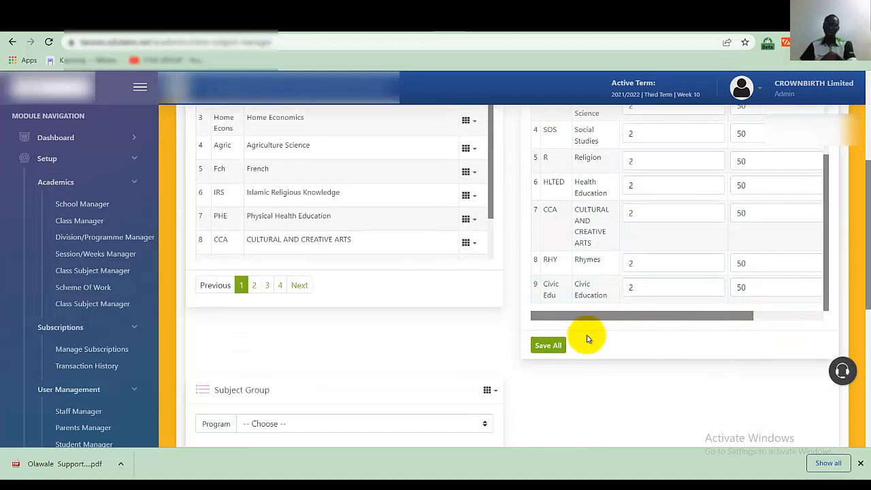
{"action": "left_click", "coordinate": [551, 346]}
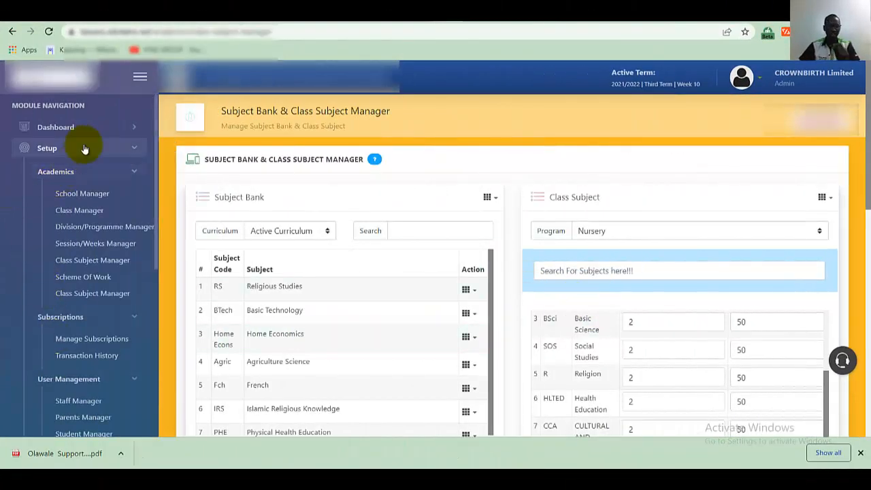
Open the Subject-Teacher Allocation page from the Allocations section of the setup modules.
{"action": "scroll", "coordinate": [92, 212], "scroll_direction": "down", "scroll_amount": 1}
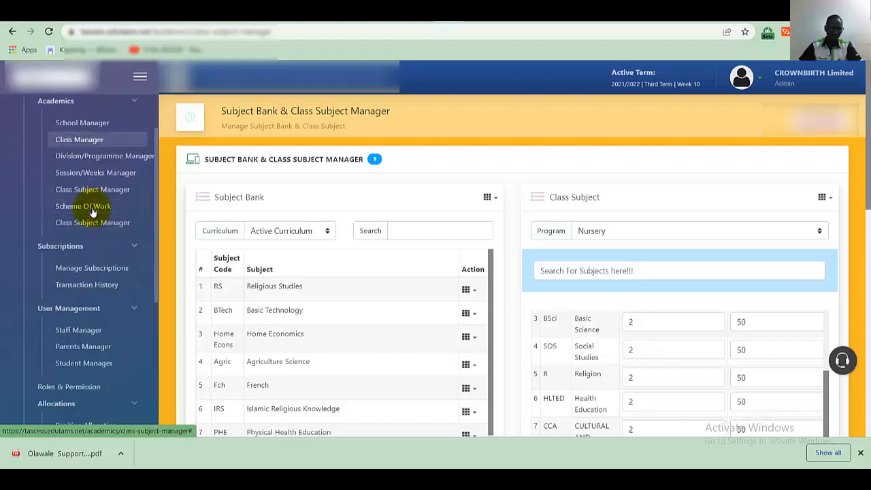
{"action": "scroll", "coordinate": [91, 245], "scroll_direction": "down", "scroll_amount": 1}
{"action": "scroll", "coordinate": [93, 316], "scroll_direction": "down", "scroll_amount": 2}
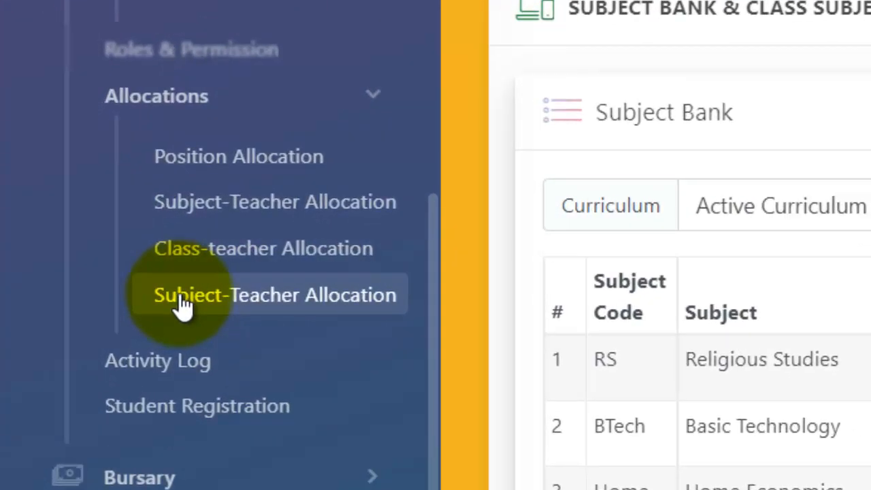
{"action": "left_click", "coordinate": [242, 296]}
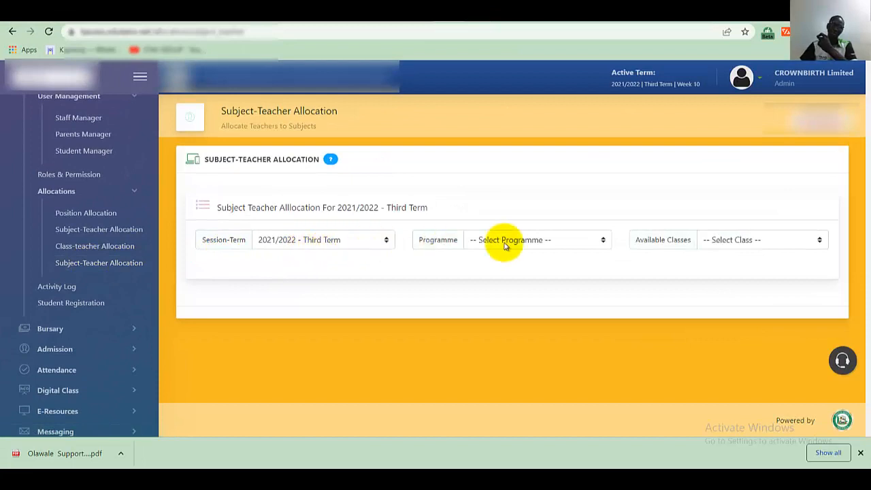
Select the Nursery programme and the class NUR1 A for the subject-teacher allocation.
{"action": "left_click", "coordinate": [539, 239]}
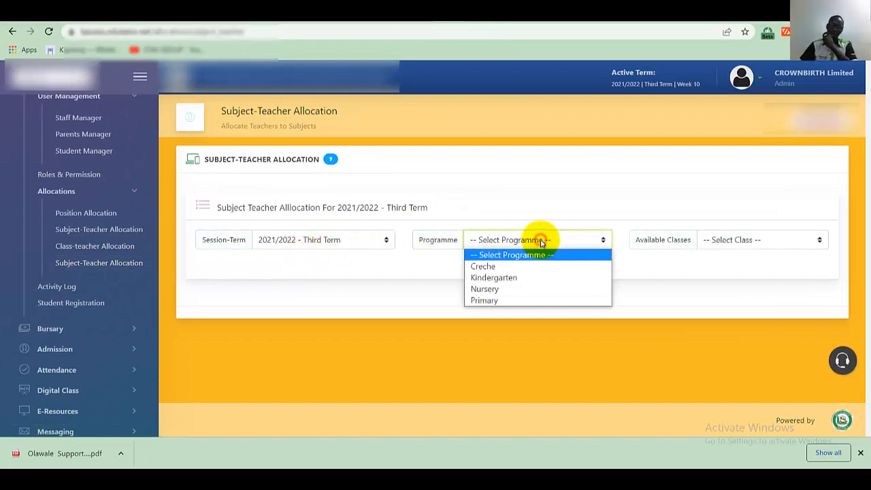
{"action": "left_click", "coordinate": [537, 289]}
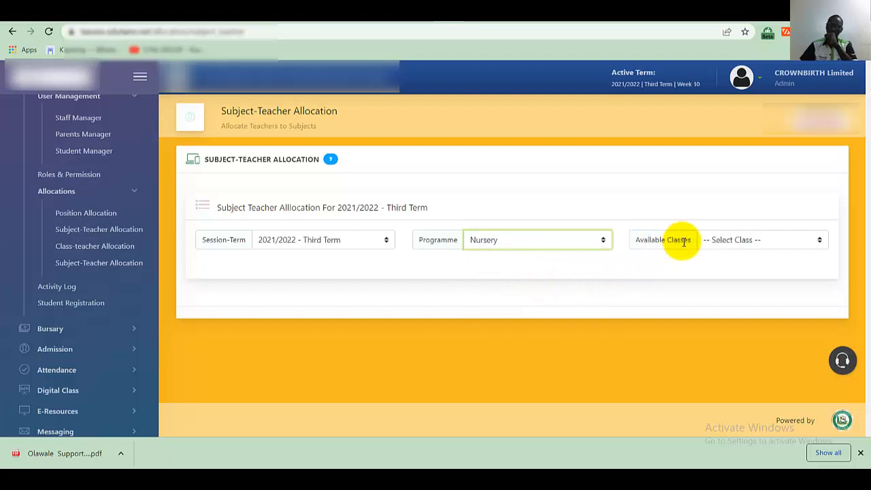
{"action": "left_click", "coordinate": [736, 245]}
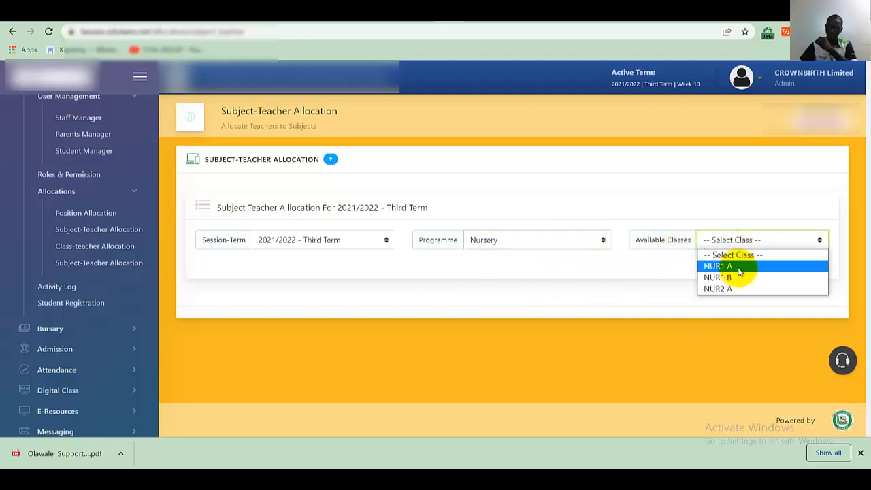
{"action": "left_click", "coordinate": [739, 267]}
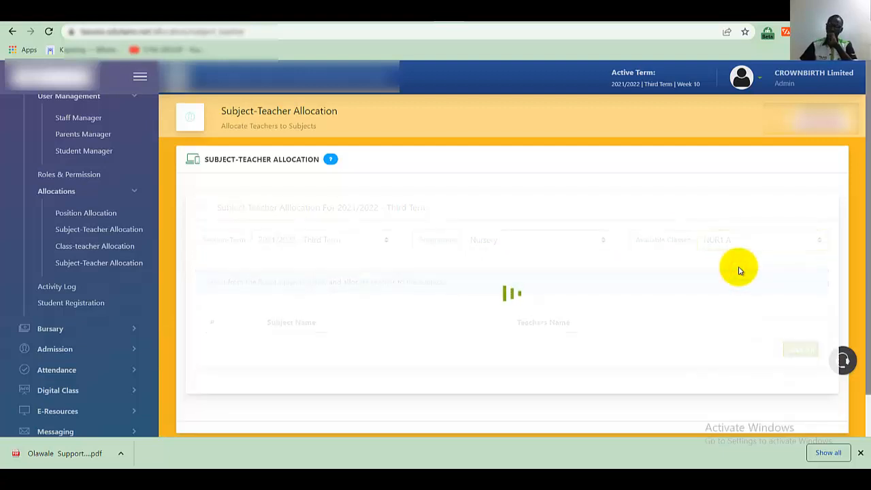
Look through the teachers available for Civic Education in the subject list of class NUR1 A.
{"action": "scroll", "coordinate": [704, 279], "scroll_direction": "down", "scroll_amount": 1}
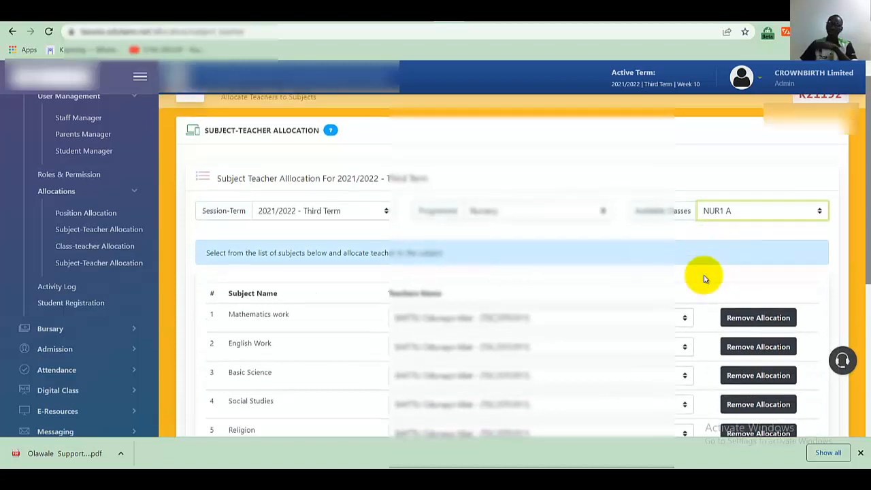
{"action": "scroll", "coordinate": [705, 279], "scroll_direction": "down", "scroll_amount": 1}
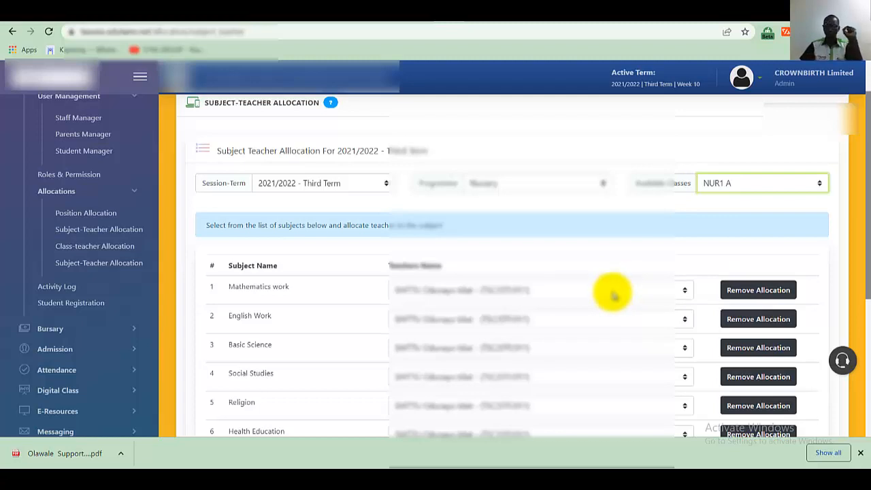
{"action": "scroll", "coordinate": [614, 296], "scroll_direction": "down", "scroll_amount": 4}
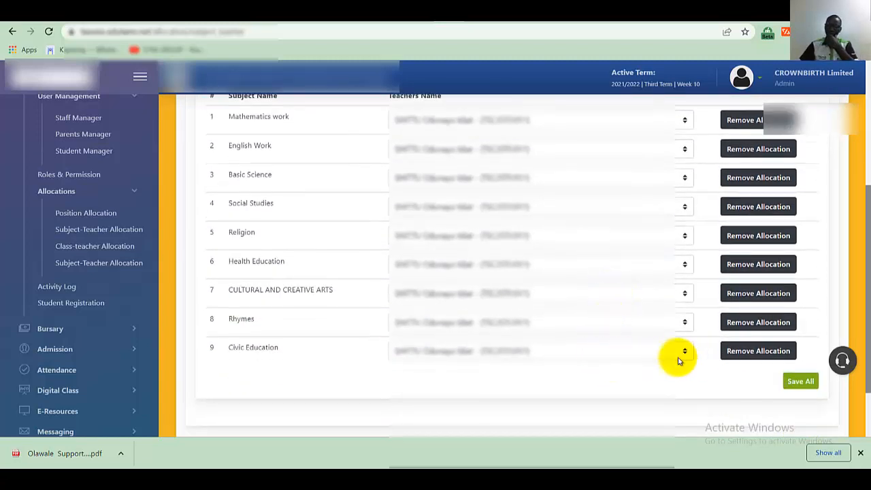
{"action": "left_click", "coordinate": [684, 353]}
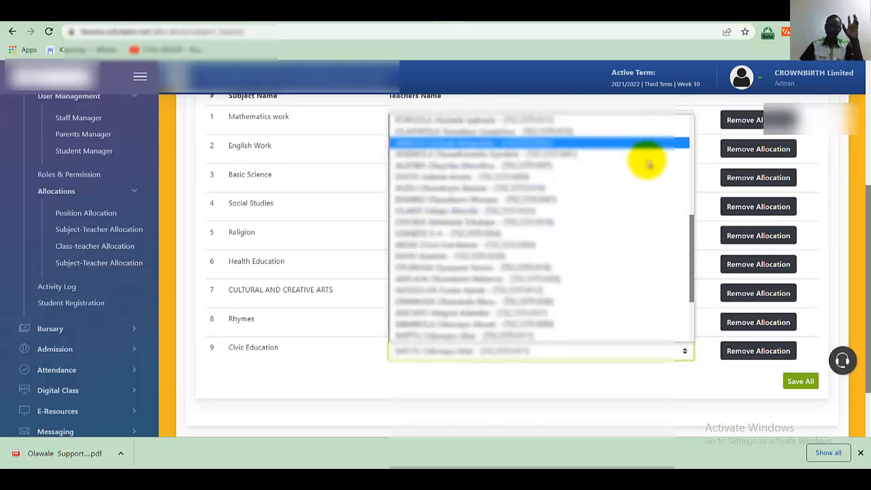
{"action": "scroll", "coordinate": [612, 259], "scroll_direction": "down", "scroll_amount": 3}
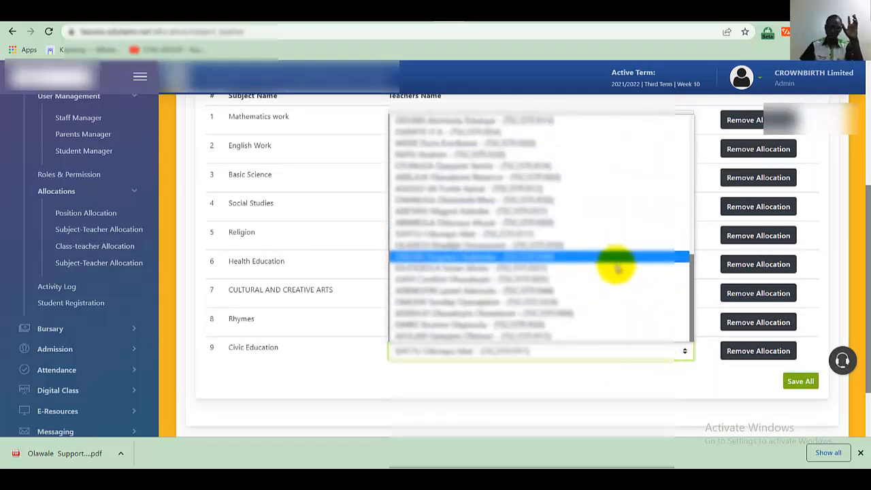
{"action": "left_click", "coordinate": [622, 374]}
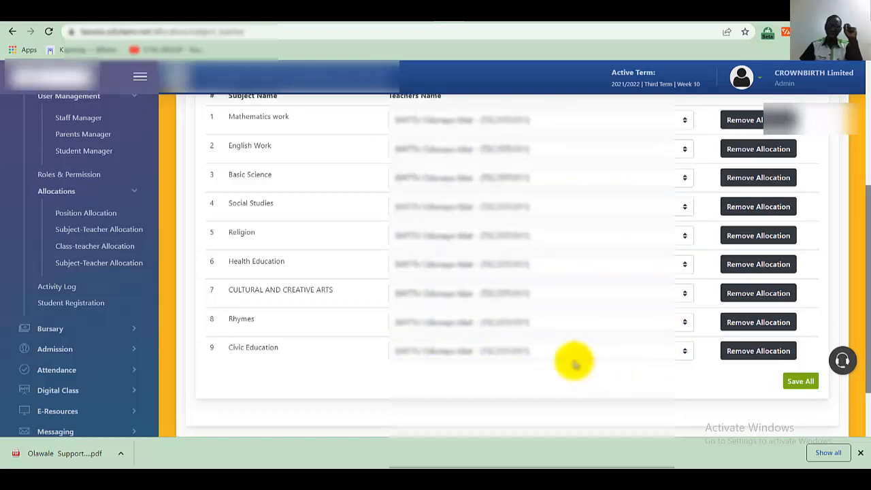
Review the teacher allocated to each subject of class NUR1 A, from Mathematics work to Civic Education.
{"action": "scroll", "coordinate": [545, 354], "scroll_direction": "up", "scroll_amount": 3}
{"action": "scroll", "coordinate": [541, 343], "scroll_direction": "down", "scroll_amount": 3}
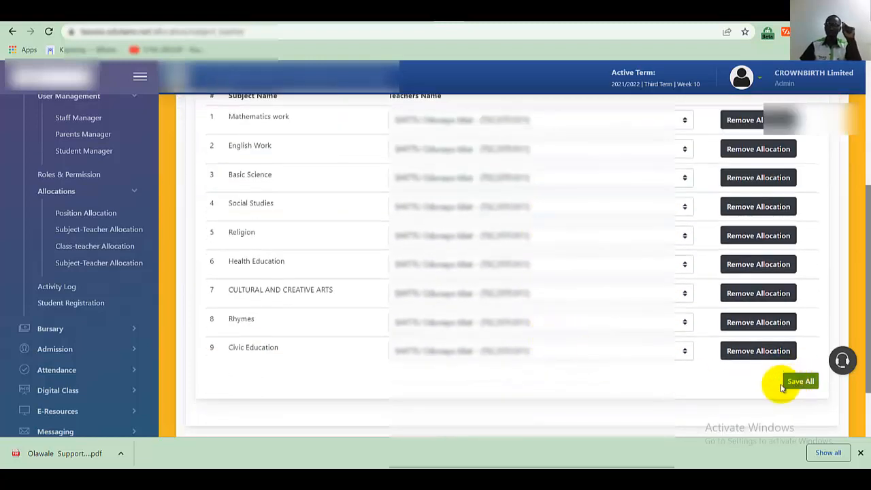
{"action": "scroll", "coordinate": [593, 347], "scroll_direction": "up", "scroll_amount": 3}
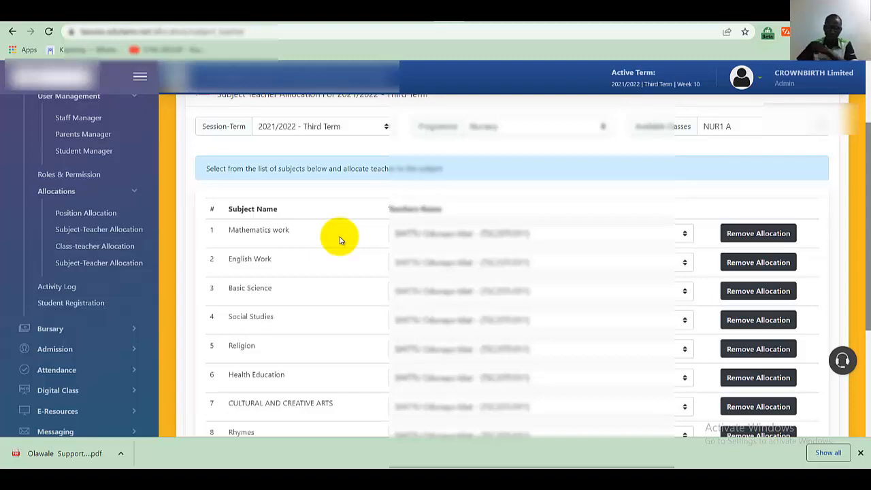
{"action": "scroll", "coordinate": [408, 272], "scroll_direction": "down", "scroll_amount": 3}
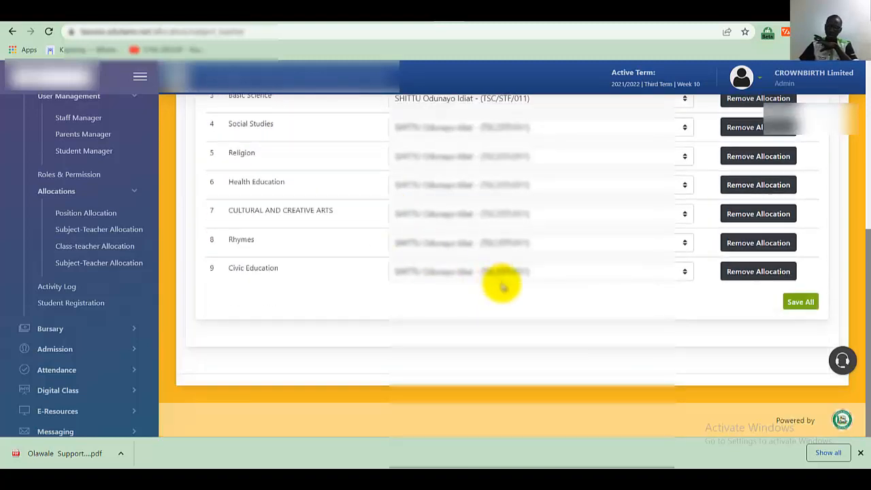
{"action": "scroll", "coordinate": [501, 286], "scroll_direction": "up", "scroll_amount": 5}
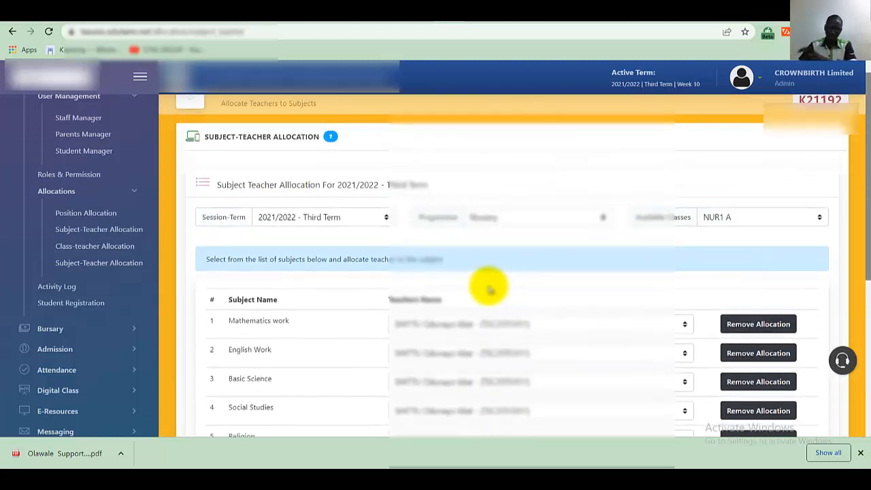
{"action": "scroll", "coordinate": [488, 289], "scroll_direction": "down", "scroll_amount": 1}
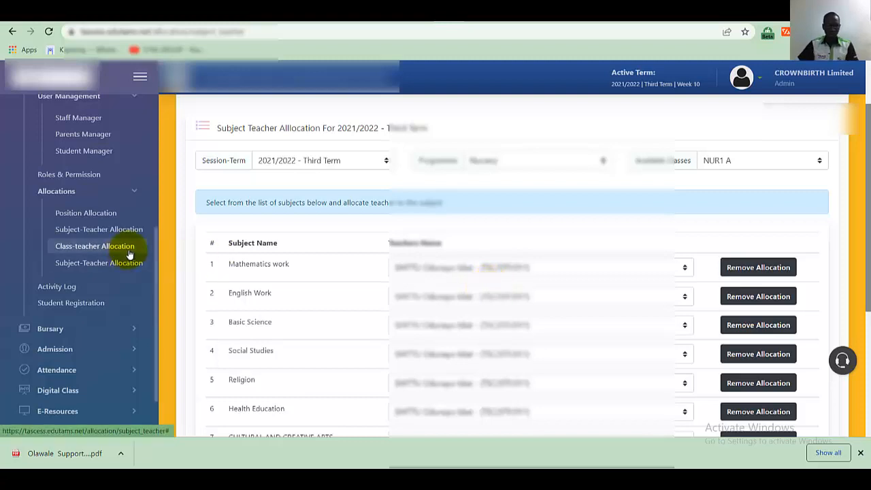
Open the Class-Teacher Allocation page and select the Kindergarten division for the 2021/2022 Third Term.
{"action": "scroll", "coordinate": [85, 225], "scroll_direction": "up", "scroll_amount": 5}
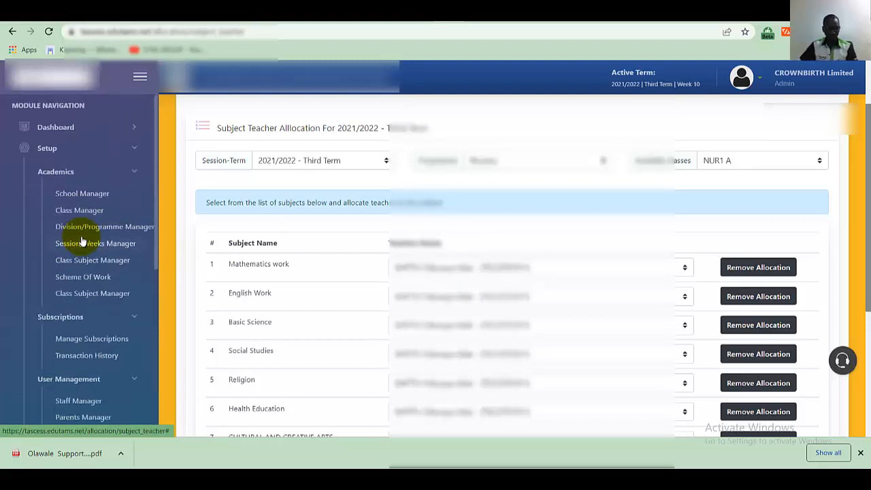
{"action": "scroll", "coordinate": [68, 238], "scroll_direction": "down", "scroll_amount": 5}
{"action": "scroll", "coordinate": [86, 233], "scroll_direction": "up", "scroll_amount": 5}
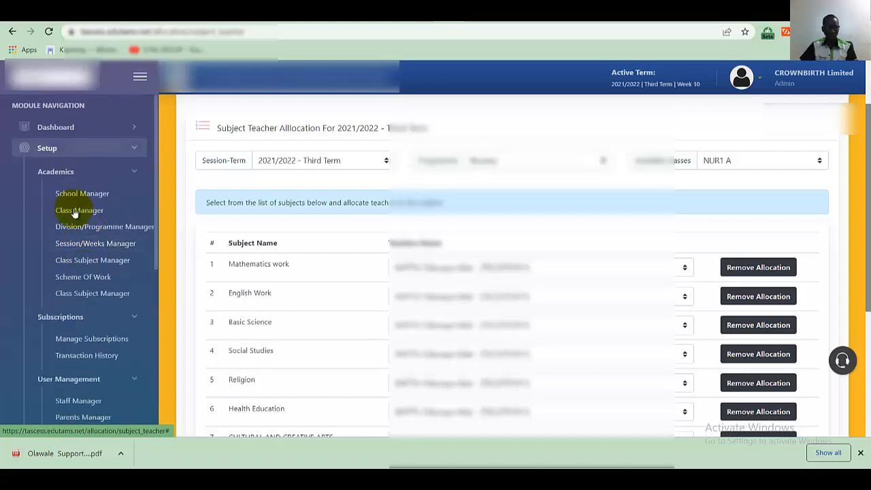
{"action": "scroll", "coordinate": [75, 225], "scroll_direction": "down", "scroll_amount": 5}
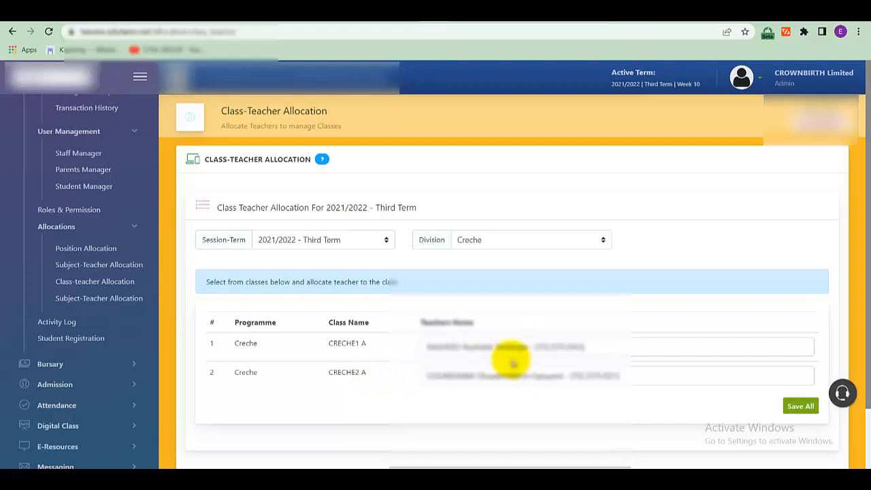
{"action": "left_click", "coordinate": [512, 240]}
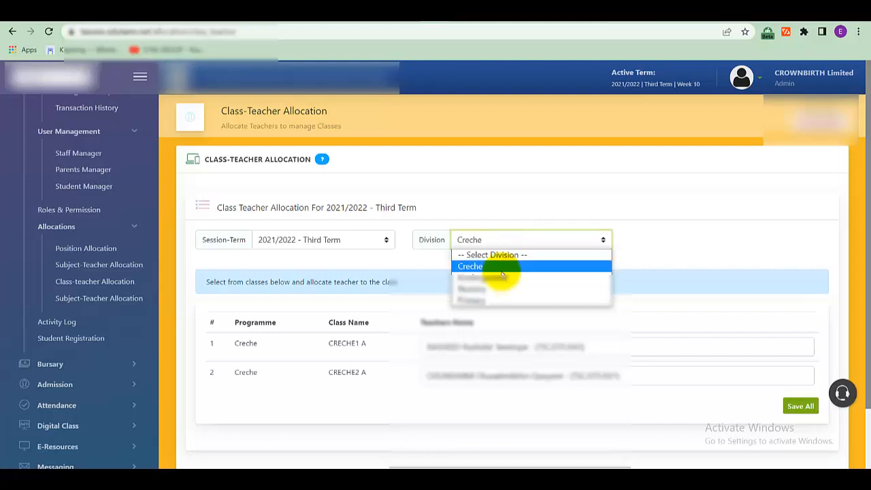
{"action": "left_click", "coordinate": [500, 276]}
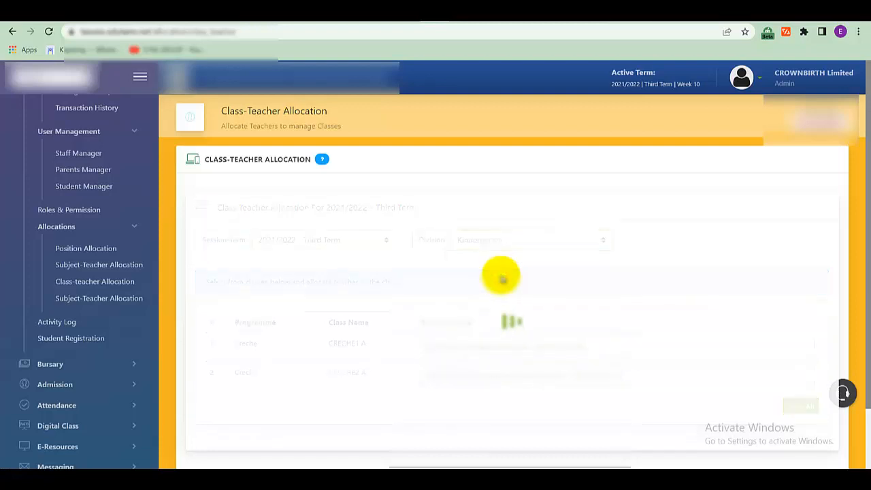
{"action": "scroll", "coordinate": [501, 293], "scroll_direction": "down", "scroll_amount": 1}
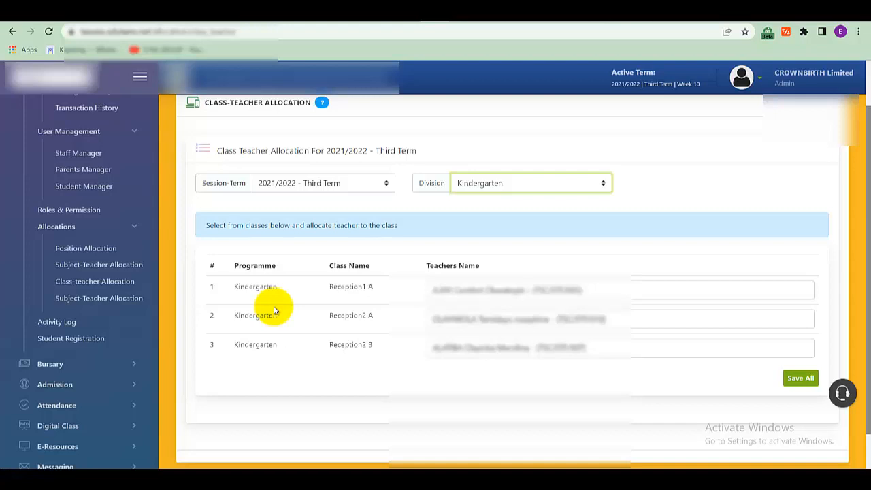
Check the teachers available for Reception1 A and save all Kindergarten class-teacher allocations.
{"action": "left_click", "coordinate": [615, 297]}
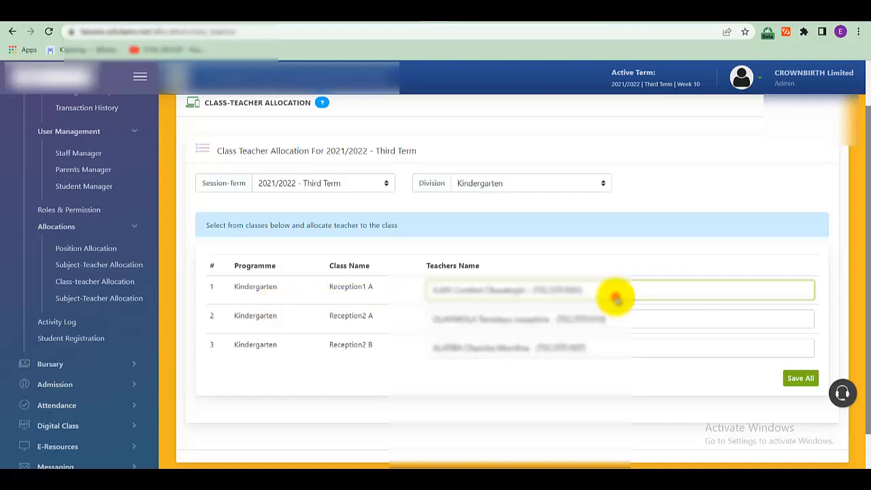
{"action": "left_click", "coordinate": [615, 297]}
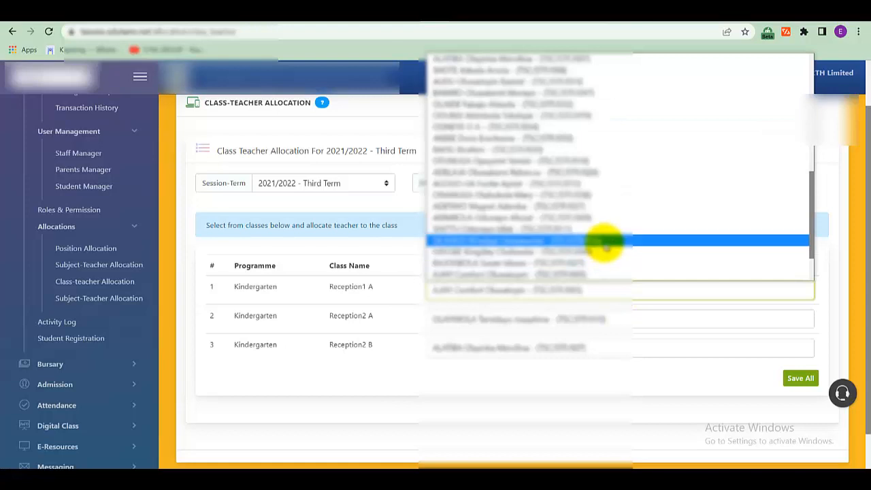
{"action": "scroll", "coordinate": [606, 246], "scroll_direction": "up", "scroll_amount": 5}
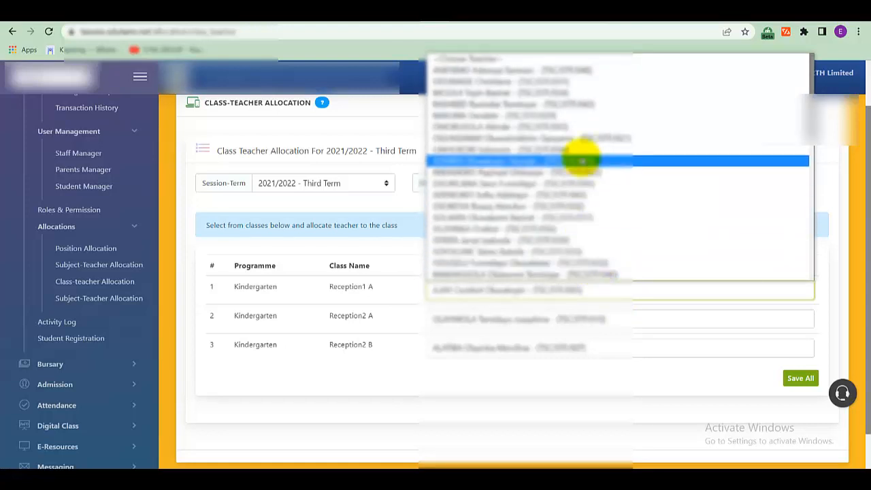
{"action": "left_click", "coordinate": [626, 297]}
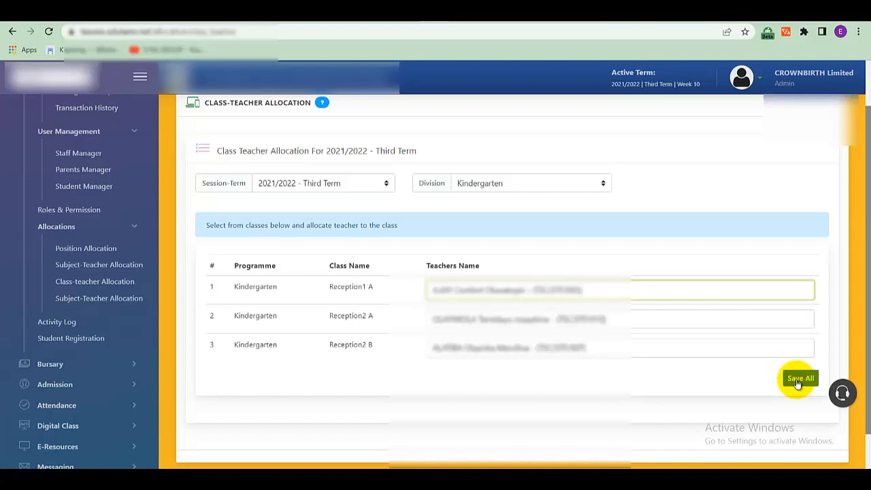
{"action": "left_click", "coordinate": [799, 379]}
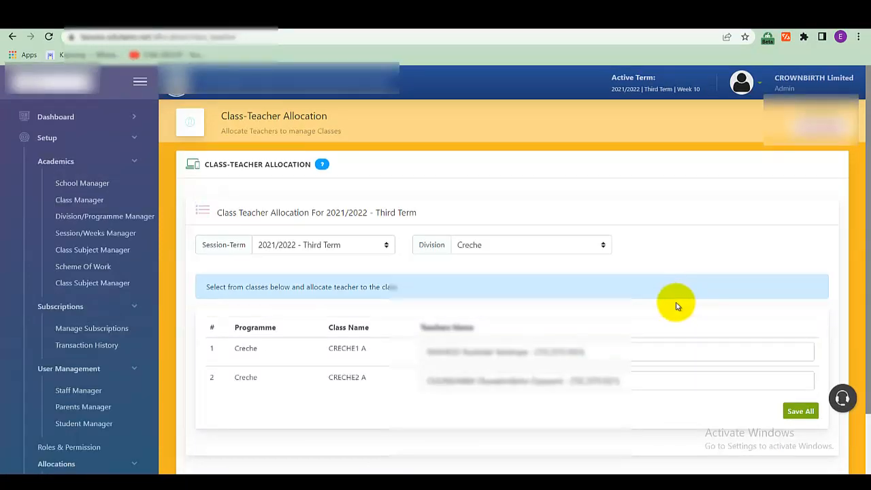
Open the Manage Student courses page from the registered students' options on the Student Registration page.
{"action": "scroll", "coordinate": [91, 204], "scroll_direction": "down", "scroll_amount": 3}
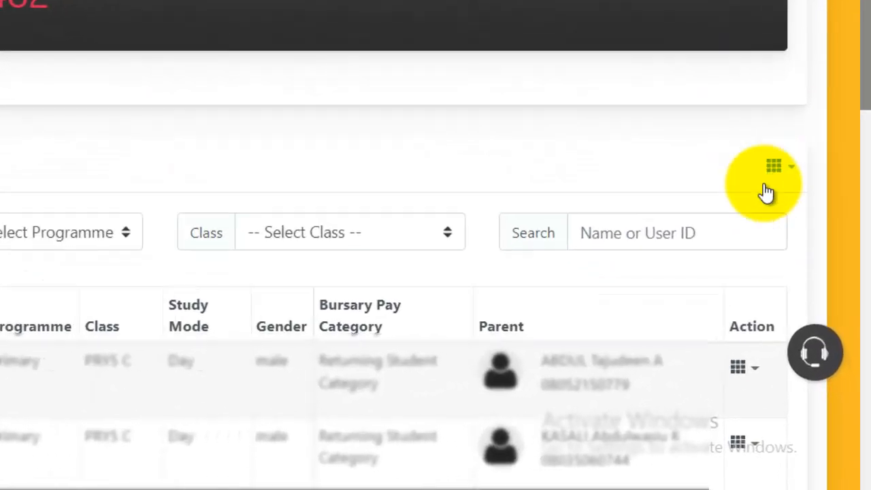
{"action": "left_click", "coordinate": [777, 171]}
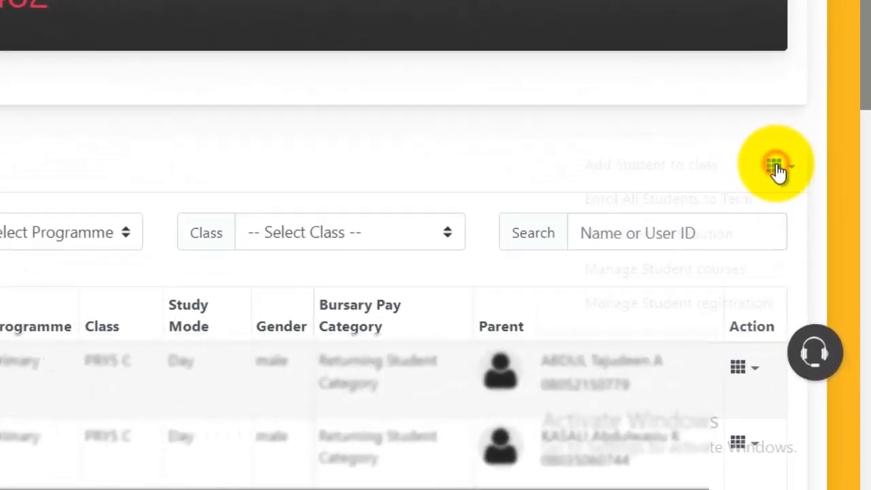
{"action": "scroll", "coordinate": [681, 266], "scroll_direction": "down", "scroll_amount": 2}
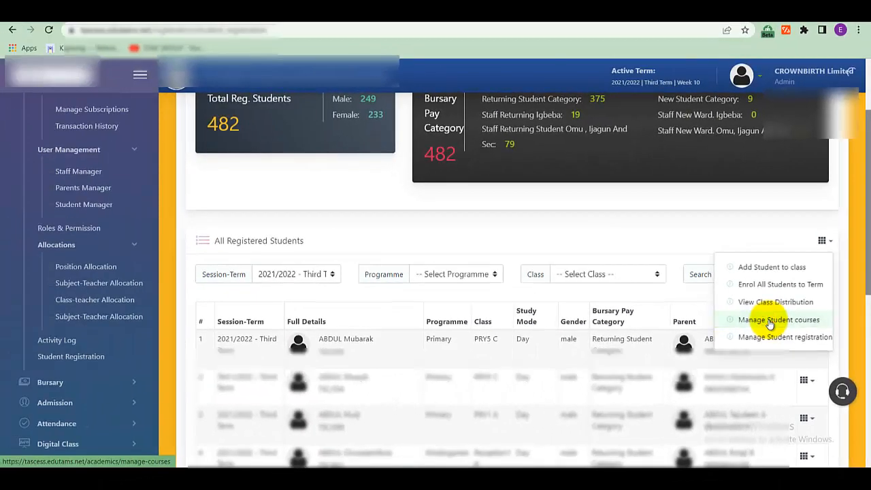
{"action": "left_click", "coordinate": [770, 324]}
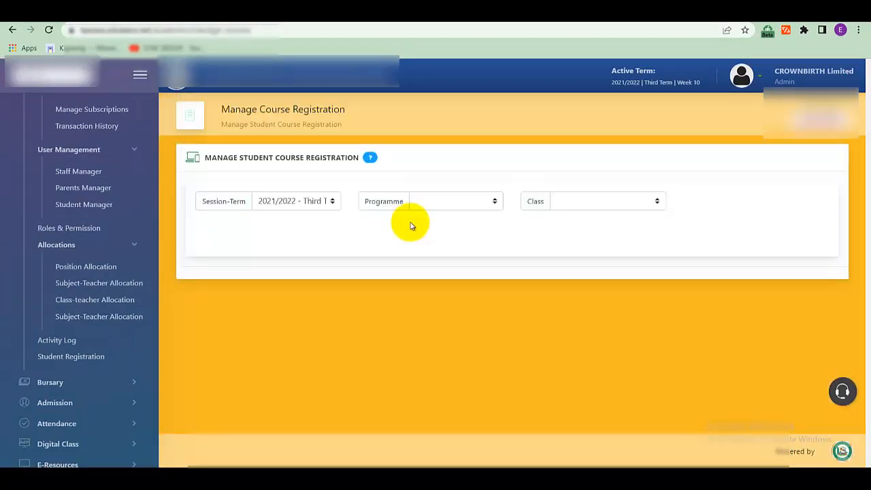
Select the Nursery programme and the class NUR1 A for the student course registration.
{"action": "left_click", "coordinate": [411, 226]}
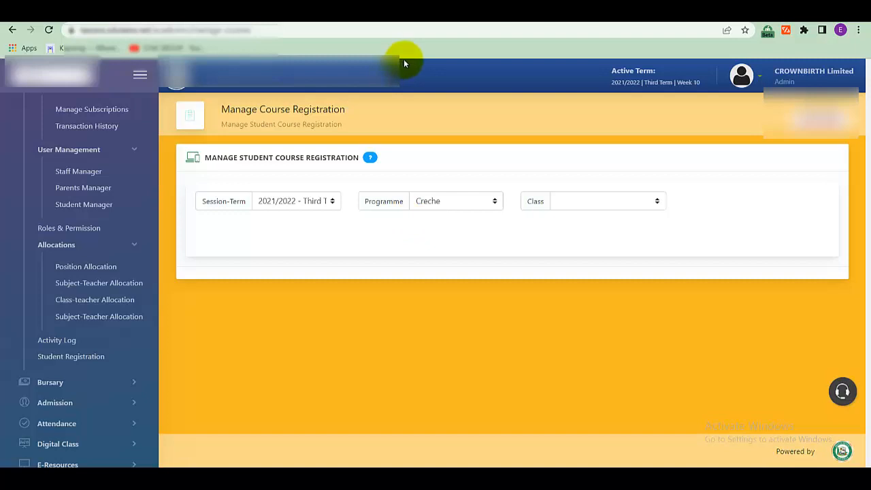
{"action": "left_click", "coordinate": [431, 197]}
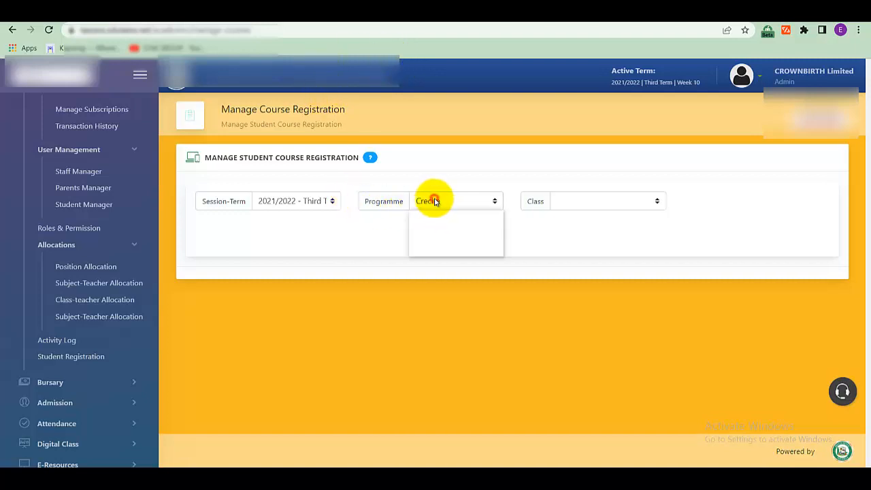
{"action": "left_click", "coordinate": [431, 240]}
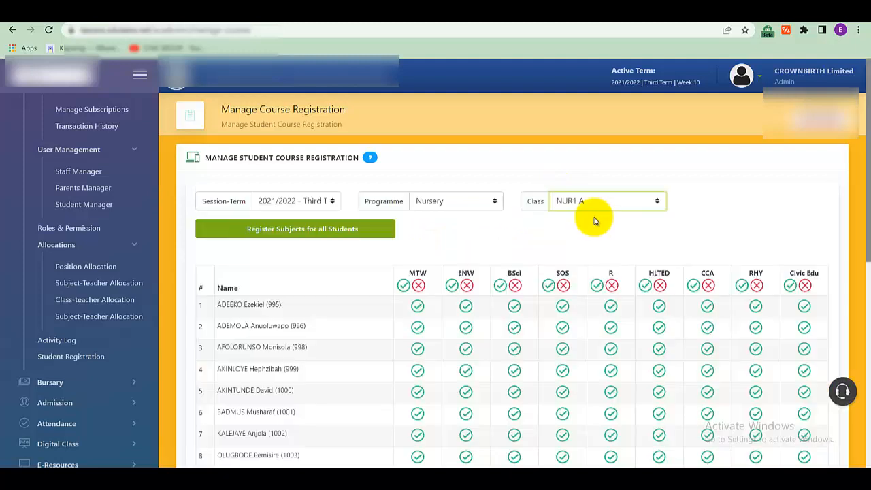
Examine which subjects each student of NUR1 A is registered for in the course registration table.
{"action": "scroll", "coordinate": [440, 417], "scroll_direction": "down", "scroll_amount": 5}
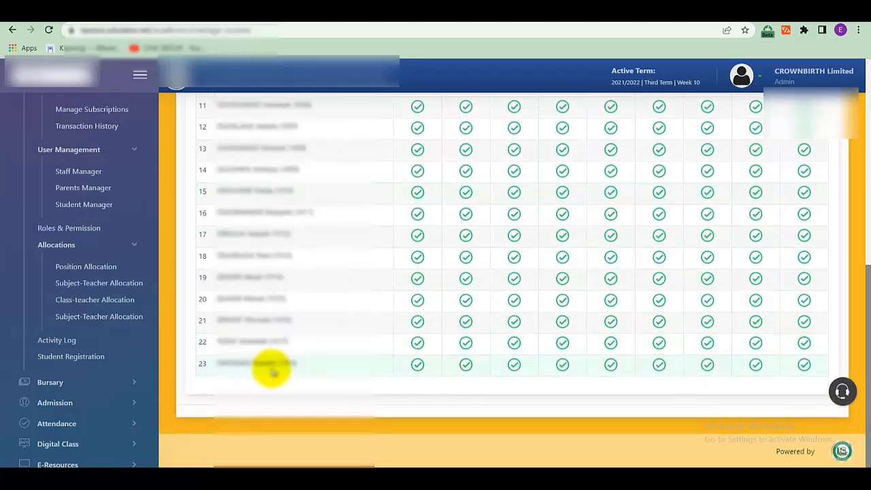
{"action": "scroll", "coordinate": [394, 364], "scroll_direction": "up", "scroll_amount": 2}
{"action": "scroll", "coordinate": [394, 364], "scroll_direction": "up", "scroll_amount": 4}
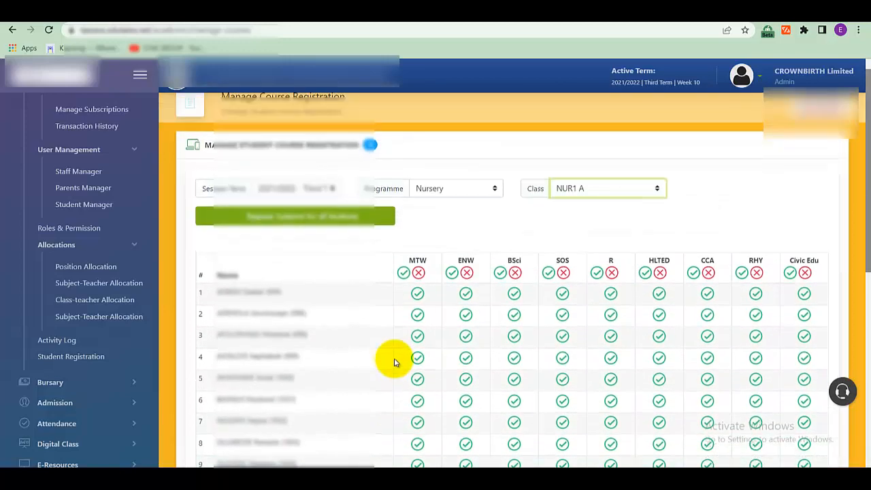
{"action": "scroll", "coordinate": [412, 323], "scroll_direction": "down", "scroll_amount": 2}
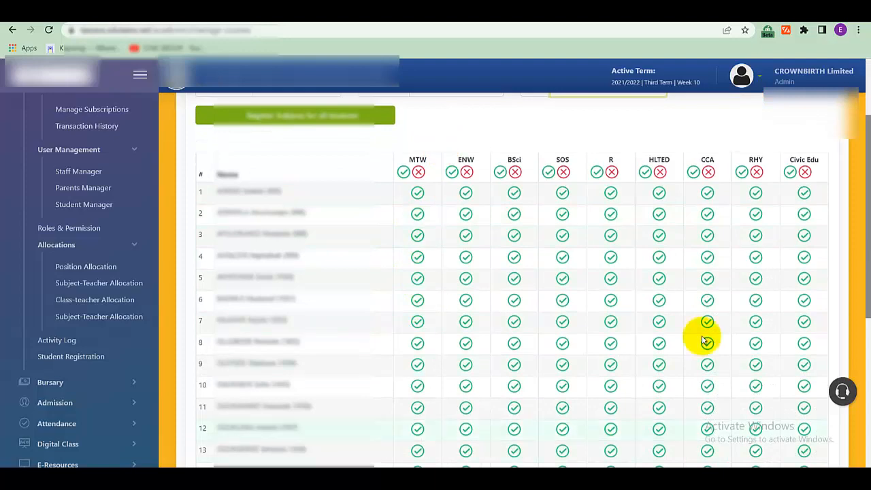
{"action": "scroll", "coordinate": [514, 307], "scroll_direction": "down", "scroll_amount": 1}
{"action": "scroll", "coordinate": [514, 310], "scroll_direction": "down", "scroll_amount": 1}
{"action": "scroll", "coordinate": [515, 317], "scroll_direction": "up", "scroll_amount": 3}
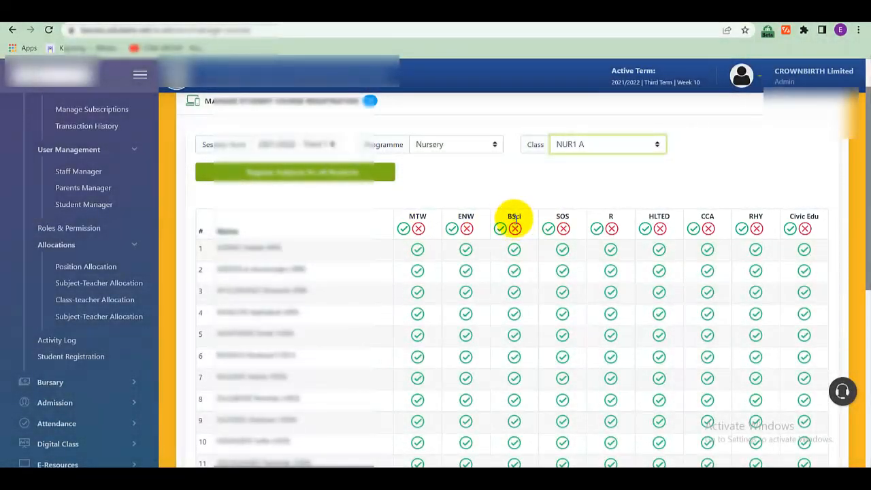
{"action": "scroll", "coordinate": [513, 224], "scroll_direction": "down", "scroll_amount": 4}
{"action": "scroll", "coordinate": [500, 341], "scroll_direction": "down", "scroll_amount": 2}
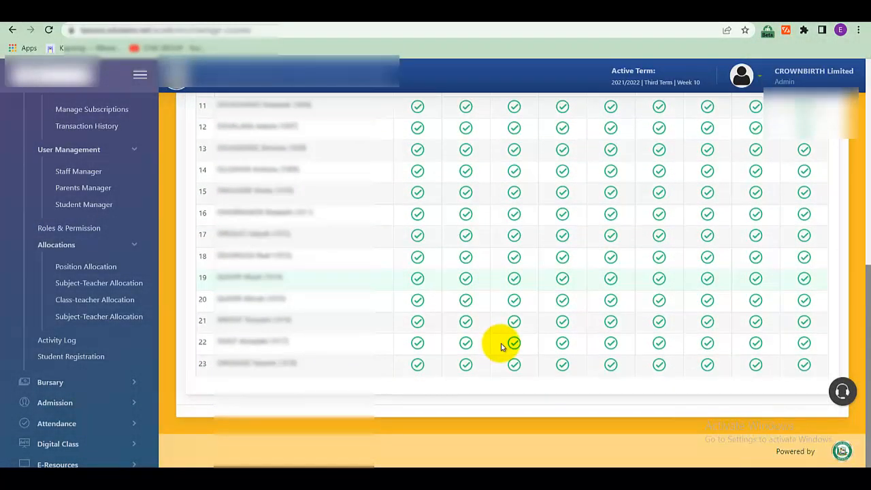
{"action": "scroll", "coordinate": [510, 326], "scroll_direction": "up", "scroll_amount": 8}
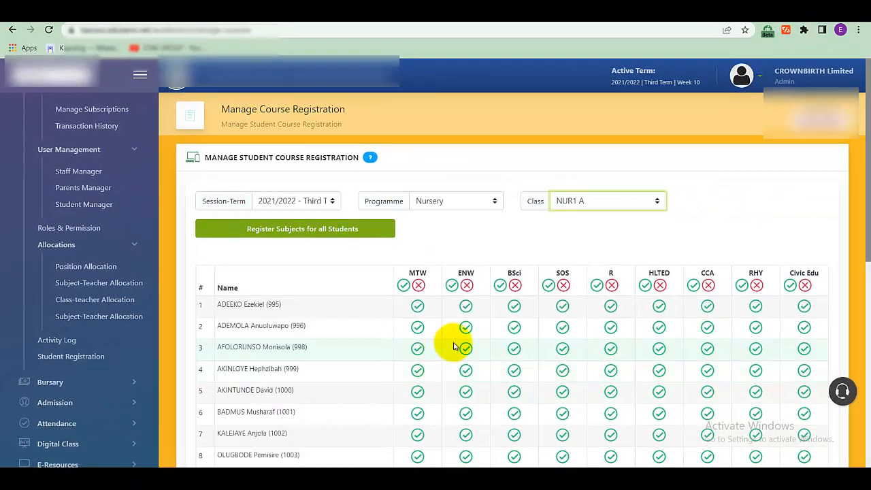
Remove Mathematics work (MTW) for all students of NUR1 A and check the MTW column through the last student.
{"action": "scroll", "coordinate": [454, 347], "scroll_direction": "down", "scroll_amount": 2}
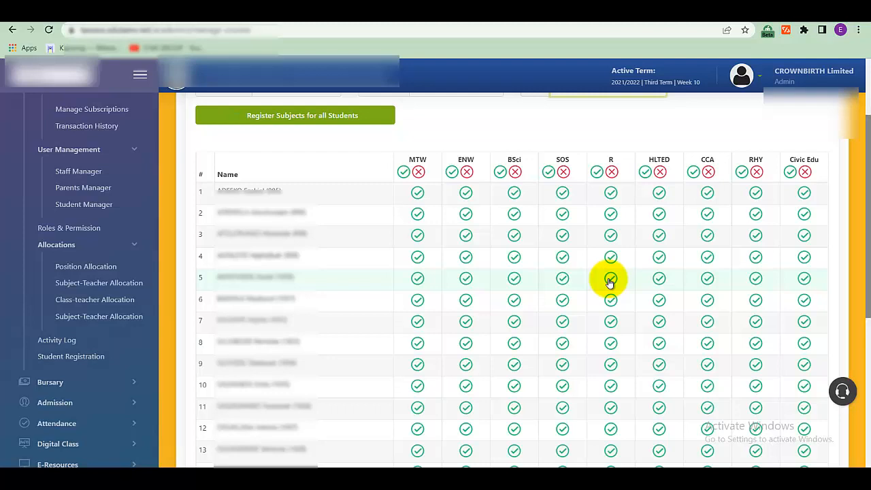
{"action": "scroll", "coordinate": [573, 285], "scroll_direction": "up", "scroll_amount": 1}
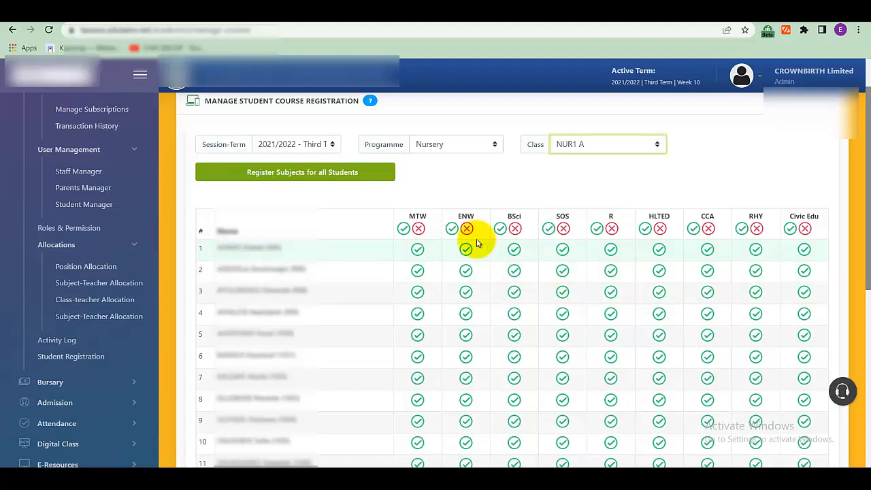
{"action": "left_click", "coordinate": [418, 229]}
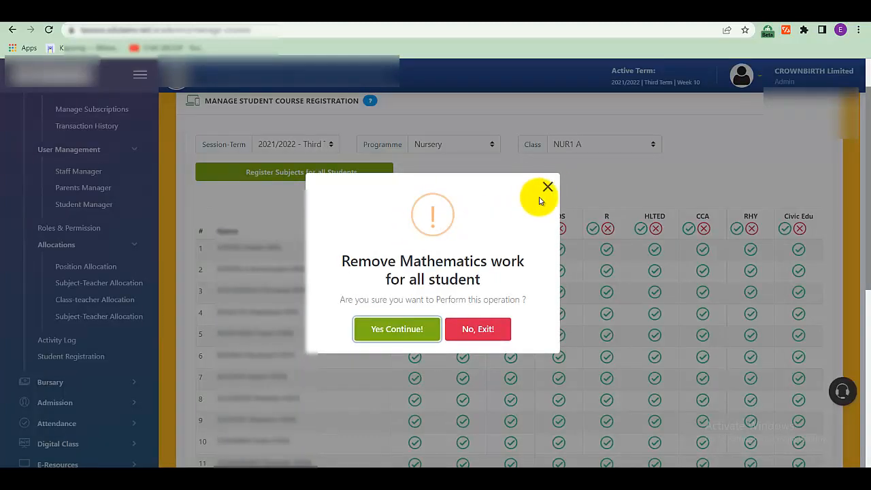
{"action": "left_click", "coordinate": [302, 295]}
{"action": "left_click", "coordinate": [434, 318]}
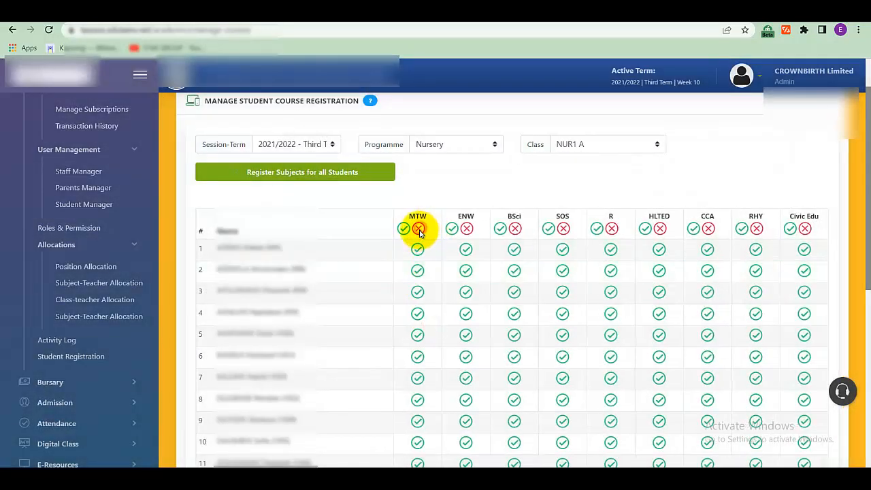
{"action": "left_click", "coordinate": [419, 229]}
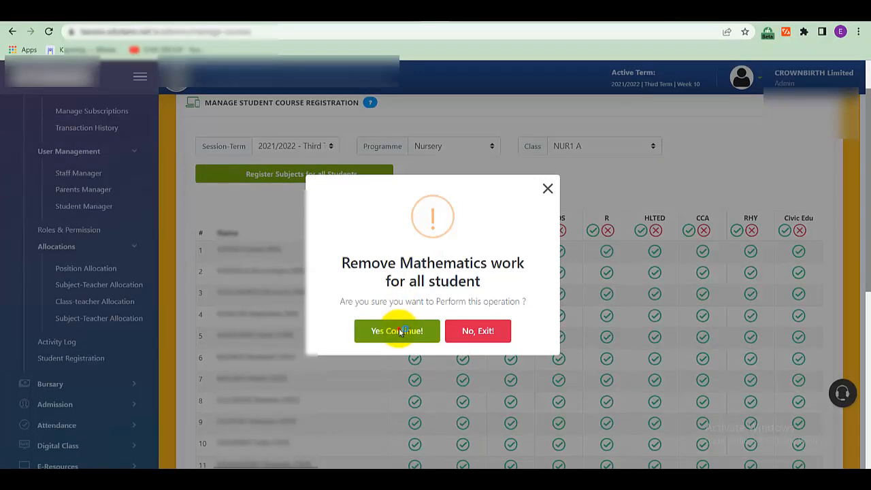
{"action": "left_click", "coordinate": [396, 328]}
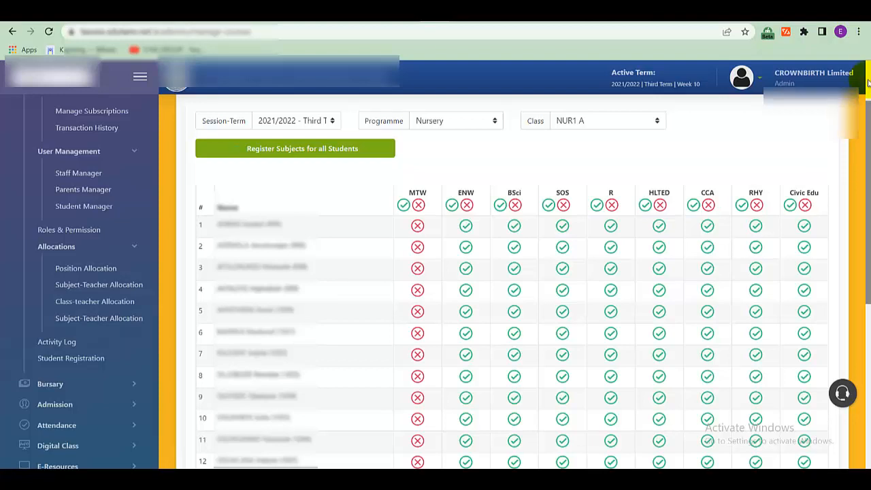
{"action": "scroll", "coordinate": [510, 279], "scroll_direction": "down", "scroll_amount": 5}
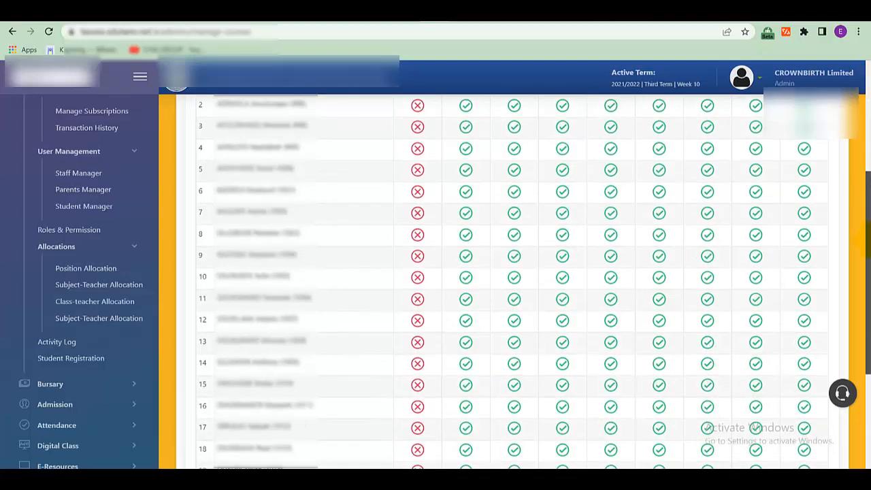
{"action": "left_click_drag", "start_coordinate": [868, 320], "coordinate": [869, 337]}
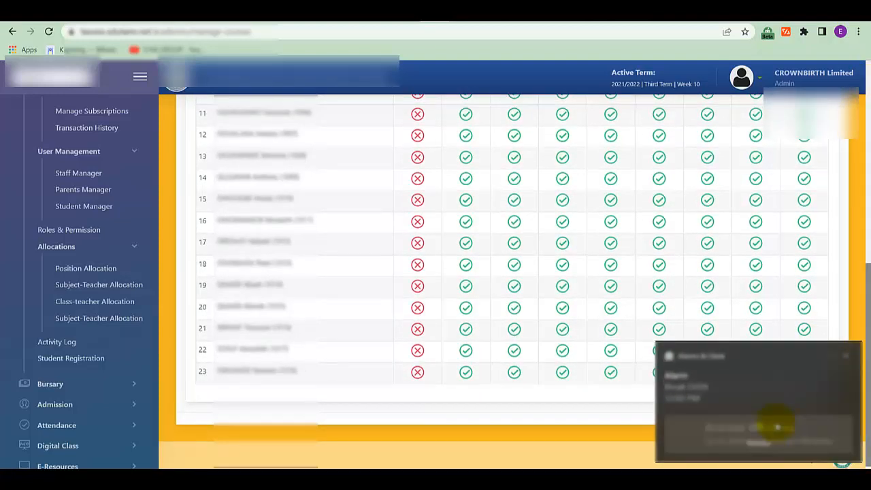
{"action": "left_click", "coordinate": [770, 435]}
Register Mathematics work (MTW) for all students of NUR1 A and confirm the operation.
{"action": "left_click_drag", "start_coordinate": [869, 286], "coordinate": [863, 157]}
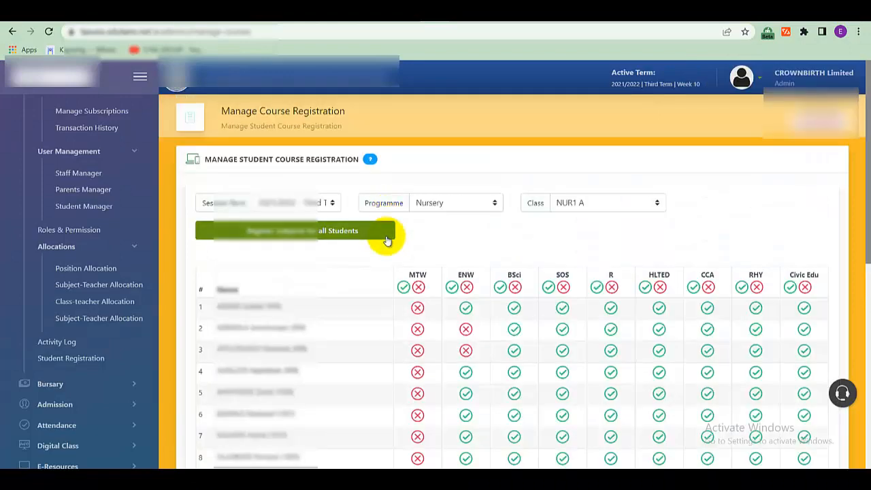
{"action": "left_click", "coordinate": [403, 288]}
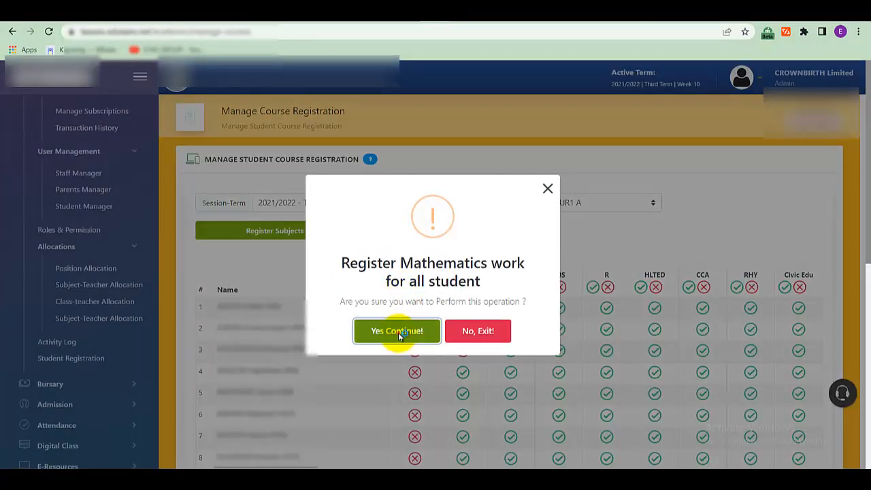
{"action": "left_click", "coordinate": [398, 333]}
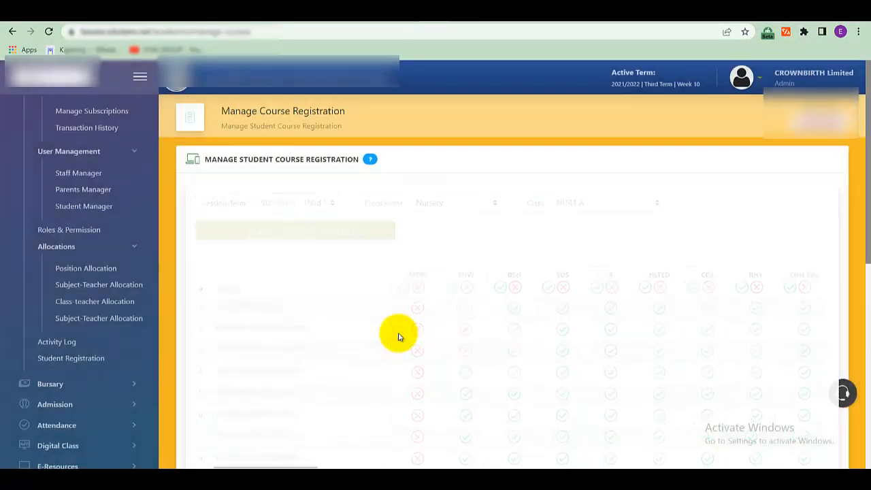
Register the ENW subject individually for the second and third students in the NUR1 A table.
{"action": "scroll", "coordinate": [399, 336], "scroll_direction": "down", "scroll_amount": 2}
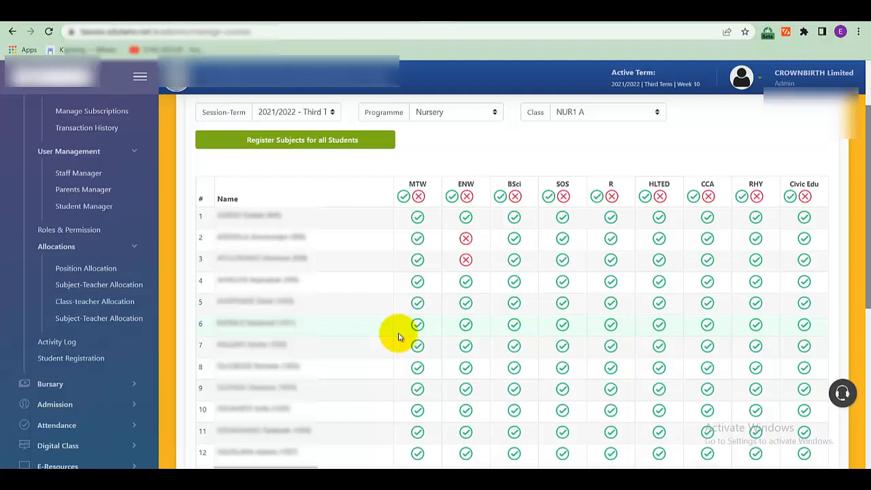
{"action": "left_click", "coordinate": [466, 243]}
{"action": "left_click", "coordinate": [467, 262]}
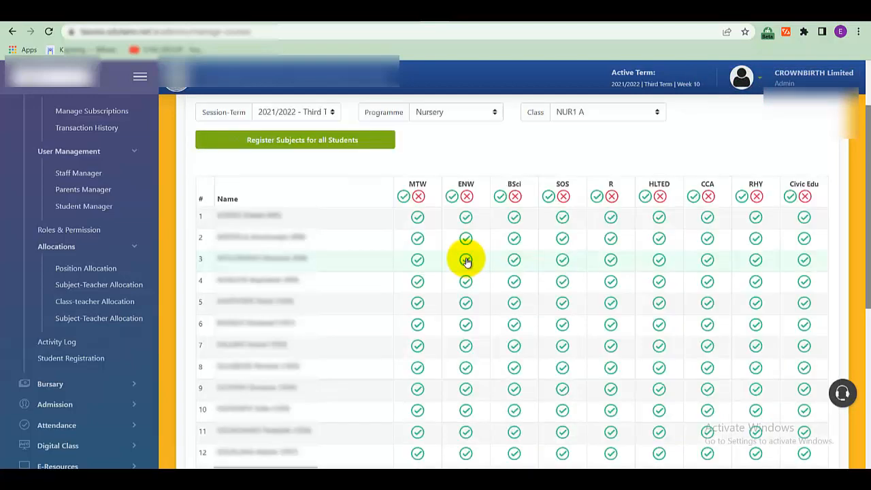
{"action": "left_click", "coordinate": [563, 113]}
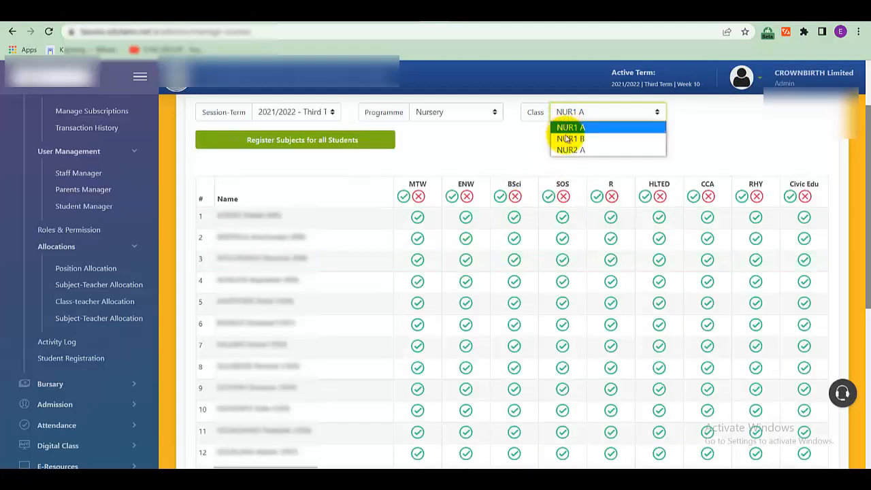
{"action": "left_click", "coordinate": [488, 113]}
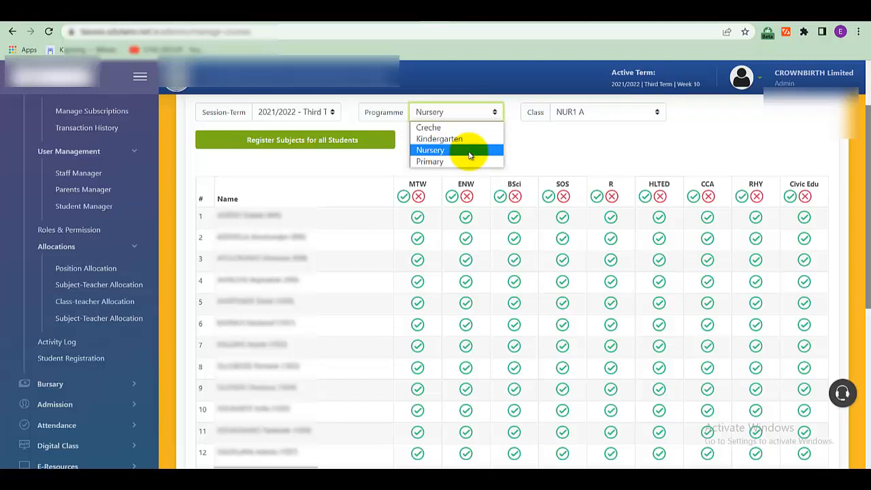
{"action": "left_click", "coordinate": [536, 145]}
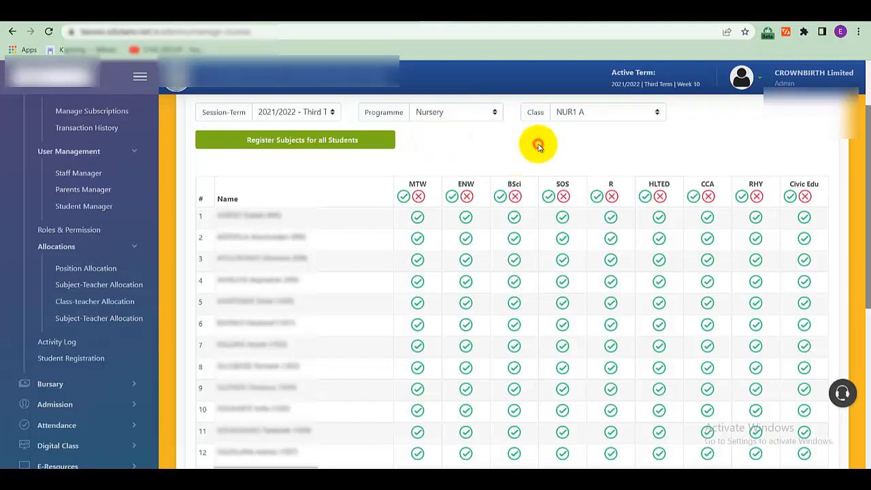